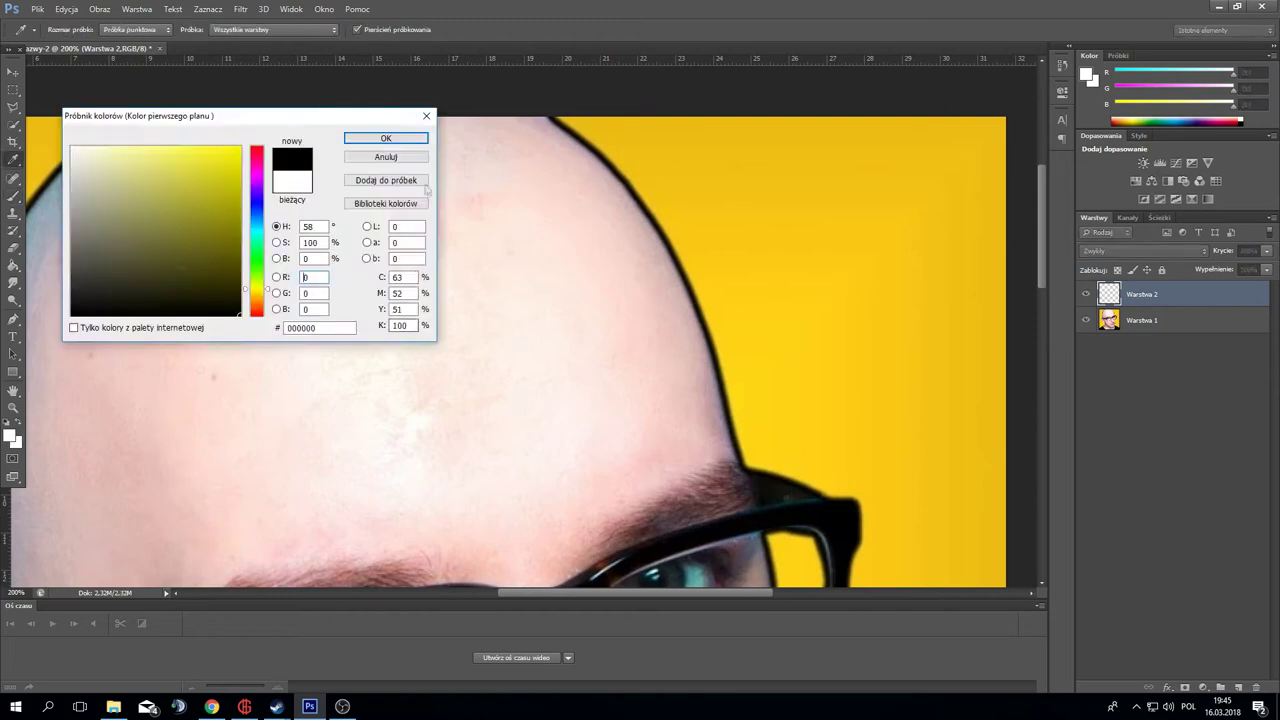
- Pick black and brush a thick outline along the crown and down the side of the head
key("z")
left_click(671, 194)
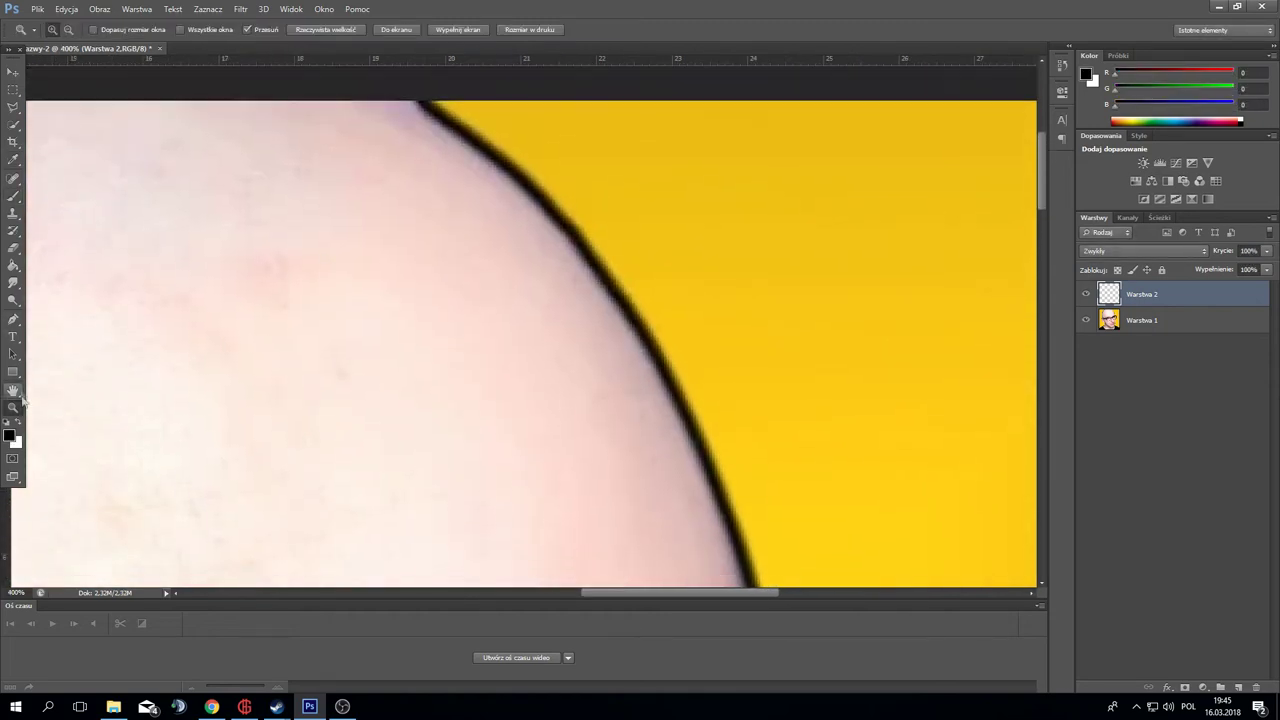
key("b")
left_click_drag(418, 103, 645, 332)
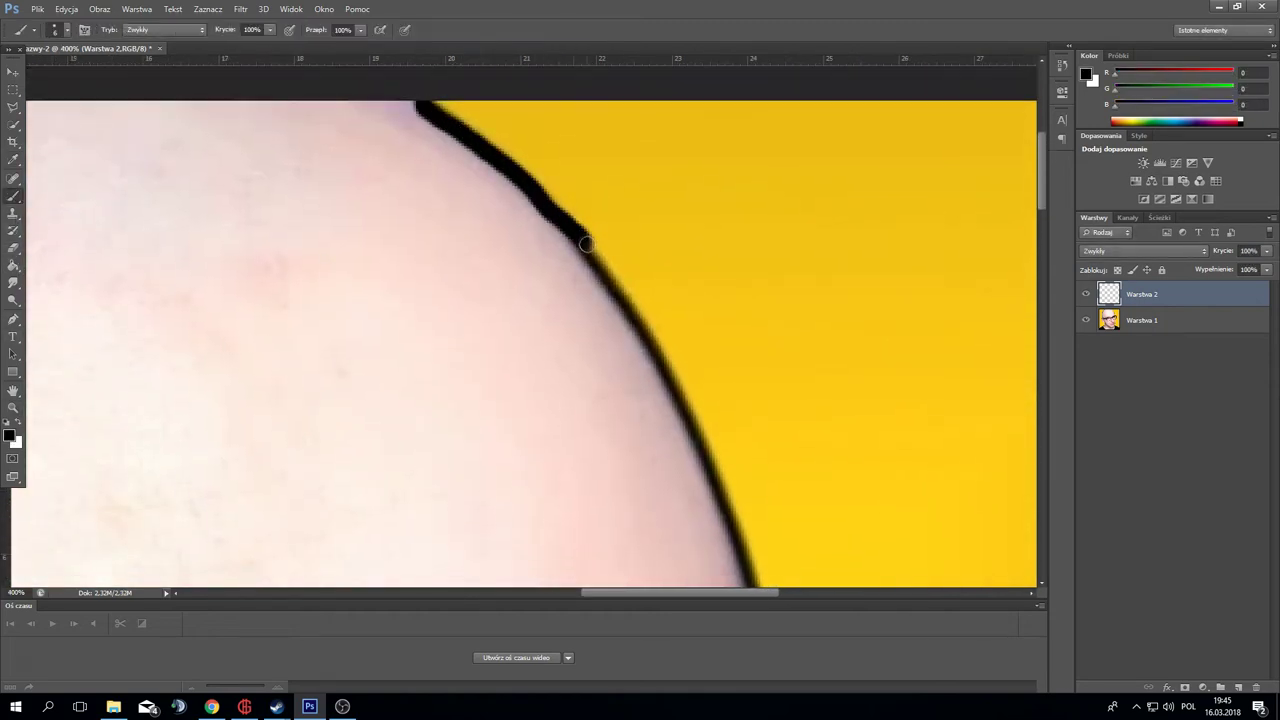
mouse_move(595, 68)
left_mouse_down()
mouse_move(669, 180)
mouse_move(755, 370)
mouse_move(795, 580)
left_mouse_up()
scroll(800, 480, "down", 5)
scroll(815, 345, "down", 2)
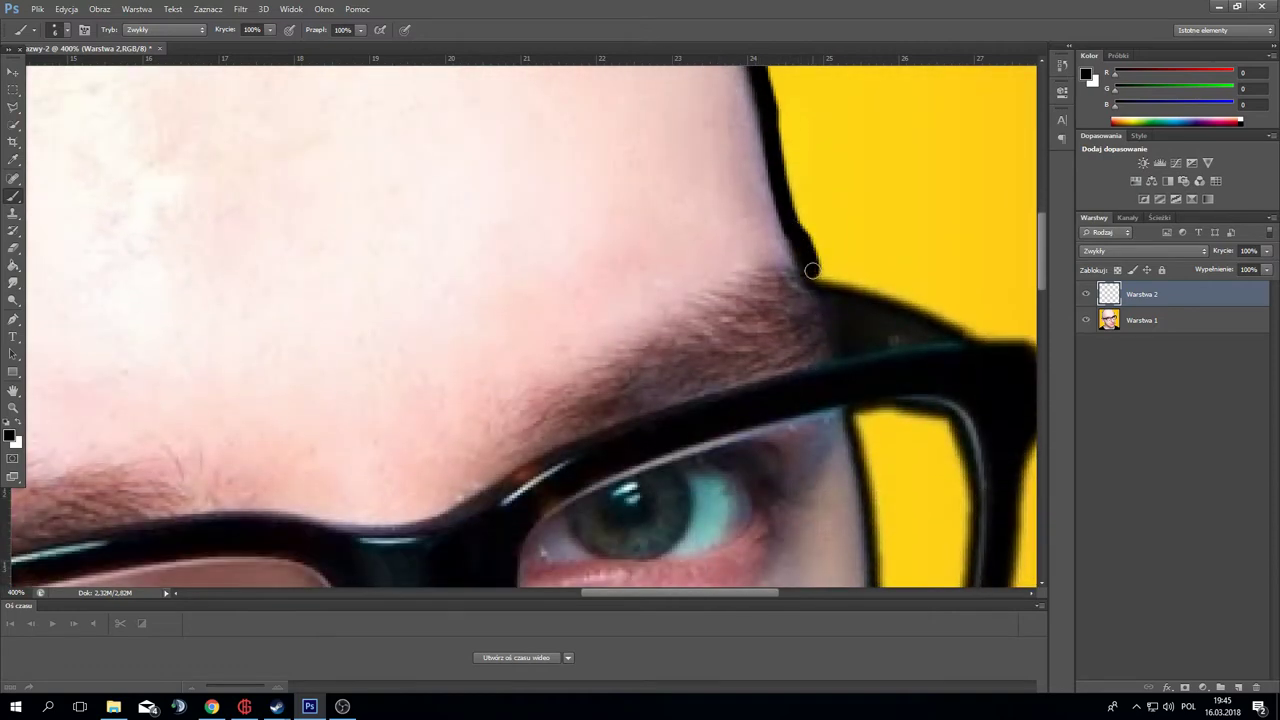
scroll(812, 200, "down", 2)
scroll(812, 200, "up", 1)
mouse_move(802, 118)
left_mouse_down()
mouse_move(832, 194)
mouse_move(862, 355)
left_mouse_up()
key("ctrl+z")
- Outline the face edge beside the yellow background from brow down the cheek, redoing bad strokes
mouse_move(846, 258)
left_mouse_down()
mouse_move(872, 390)
mouse_move(880, 560)
left_mouse_up()
scroll(878, 560, "down", 5)
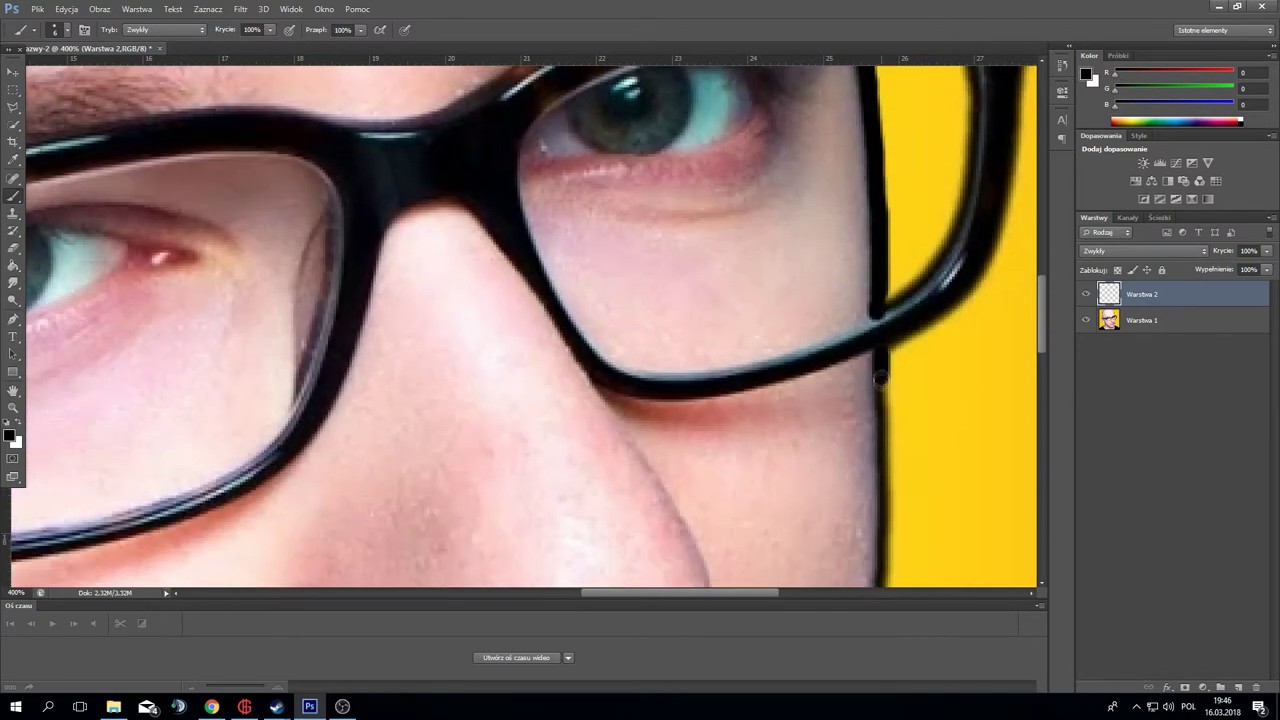
left_click_drag(880, 373, 884, 568)
scroll(857, 514, "down", 1)
scroll(857, 514, "down", 5)
left_click_drag(888, 152, 862, 247)
key("ctrl+z")
mouse_move(888, 152)
left_mouse_down()
mouse_move(832, 420)
mouse_move(782, 565)
left_mouse_up()
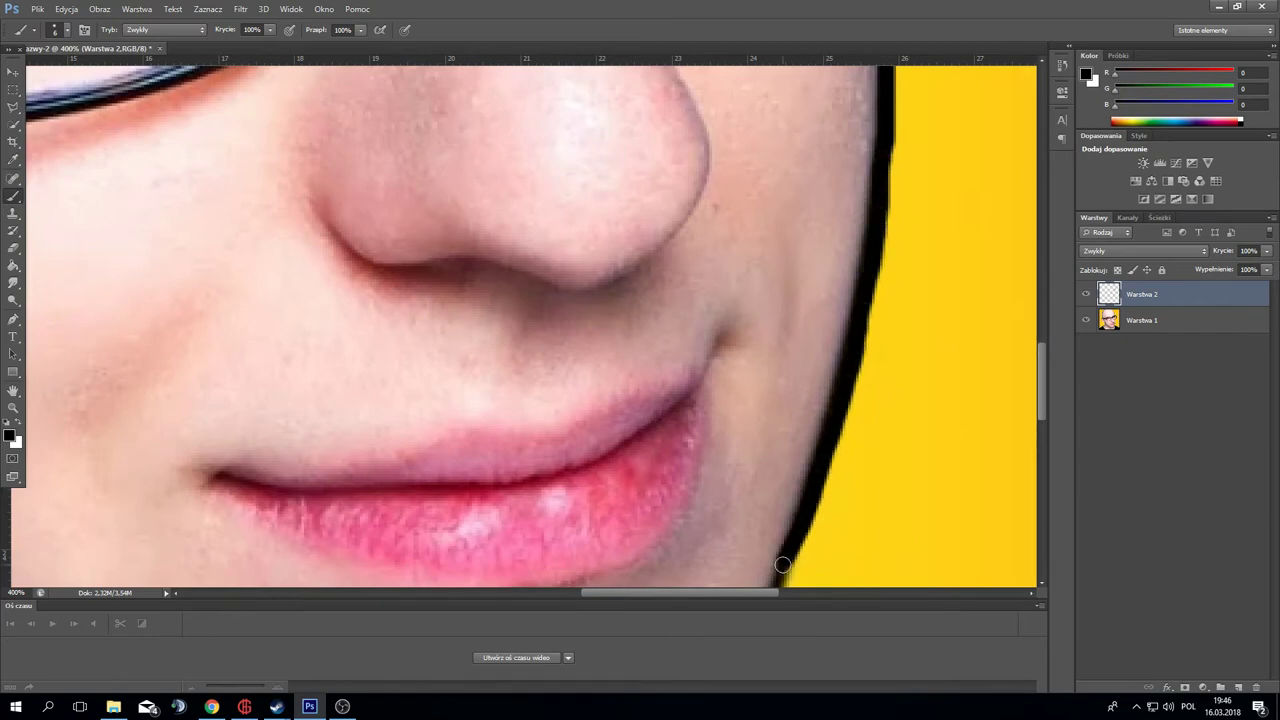
scroll(782, 565, "down", 5)
mouse_move(783, 245)
left_mouse_down()
mouse_move(726, 422)
mouse_move(658, 503)
mouse_move(514, 571)
mouse_move(772, 272)
mouse_move(722, 410)
left_mouse_up()
key("ctrl+z")
- Trace the jaw line in black toward the neck
scroll(722, 410, "down", 1)
mouse_move(415, 517)
left_mouse_down()
mouse_move(620, 460)
mouse_move(718, 358)
mouse_move(372, 500)
mouse_move(120, 413)
left_mouse_up()
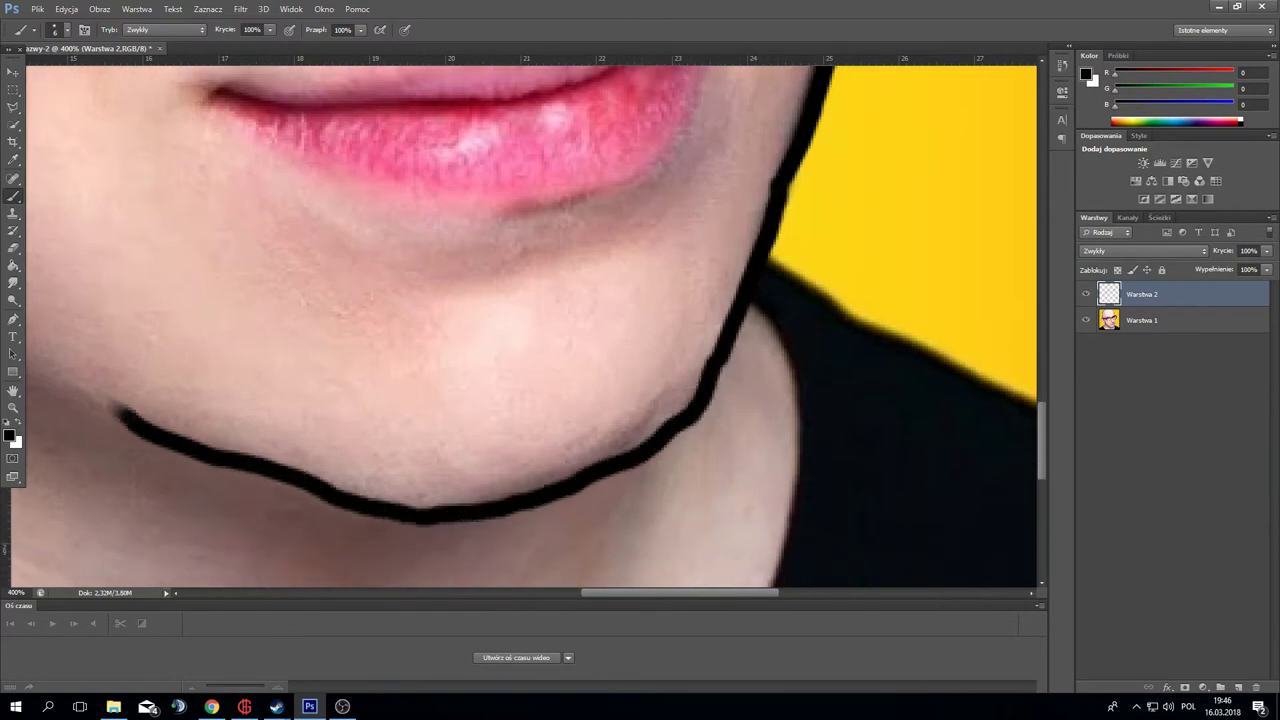
scroll(524, 320, "left", 5)
key("ctrl+z")
scroll(524, 320, "up", 1)
mouse_move(840, 507)
left_mouse_down()
mouse_move(586, 371)
mouse_move(520, 357)
mouse_move(257, 186)
mouse_move(175, 85)
left_mouse_up()
scroll(586, 371, "up", 1)
scroll(209, 135, "up", 2)
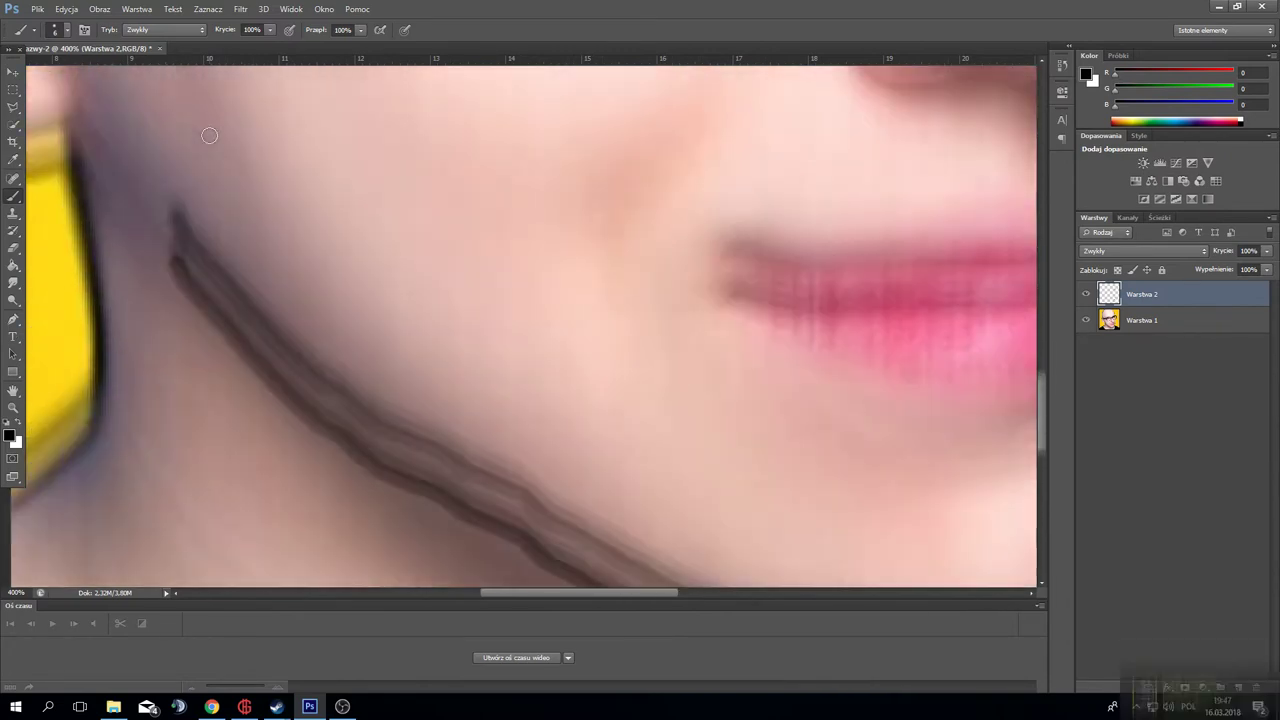
scroll(230, 170, "left", 4)
scroll(230, 170, "up", 2)
- Outline beneath the ear and along the ear's left edge in black
mouse_move(405, 207)
left_mouse_down()
mouse_move(250, 200)
mouse_move(204, 148)
left_mouse_up()
scroll(243, 191, "up", 2)
scroll(243, 191, "up", 2)
left_click_drag(210, 435, 45, 175)
left_click_drag(463, 597, 398, 597)
scroll(378, 432, "up", 2)
mouse_move(378, 432)
left_mouse_down()
mouse_move(345, 255)
mouse_move(410, 190)
mouse_move(485, 190)
mouse_move(450, 140)
left_mouse_up()
scroll(474, 240, "up", 2)
left_click_drag(455, 395, 410, 125)
scroll(410, 300, "up", 2)
scroll(410, 300, "up", 2)
mouse_move(405, 454)
left_mouse_down()
mouse_move(400, 215)
mouse_move(428, 92)
left_mouse_up()
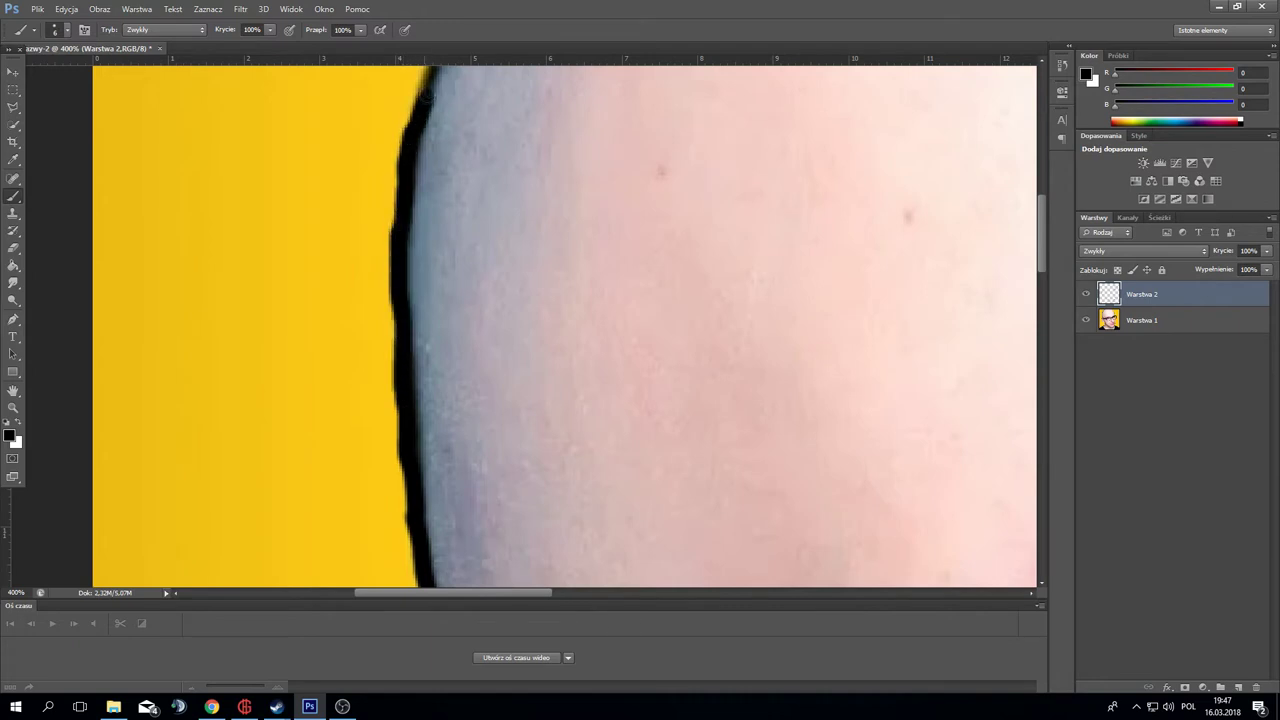
- Finish the black outline over the forehead and top of the head
scroll(428, 92, "up", 2)
mouse_move(430, 330)
left_mouse_down()
mouse_move(465, 210)
mouse_move(575, 80)
left_mouse_up()
scroll(634, 189, "up", 2)
mouse_move(431, 441)
left_mouse_down()
mouse_move(594, 163)
mouse_move(712, 82)
left_mouse_up()
scroll(712, 82, "up", 2)
scroll(716, 196, "down", 2)
scroll(716, 196, "right", 10)
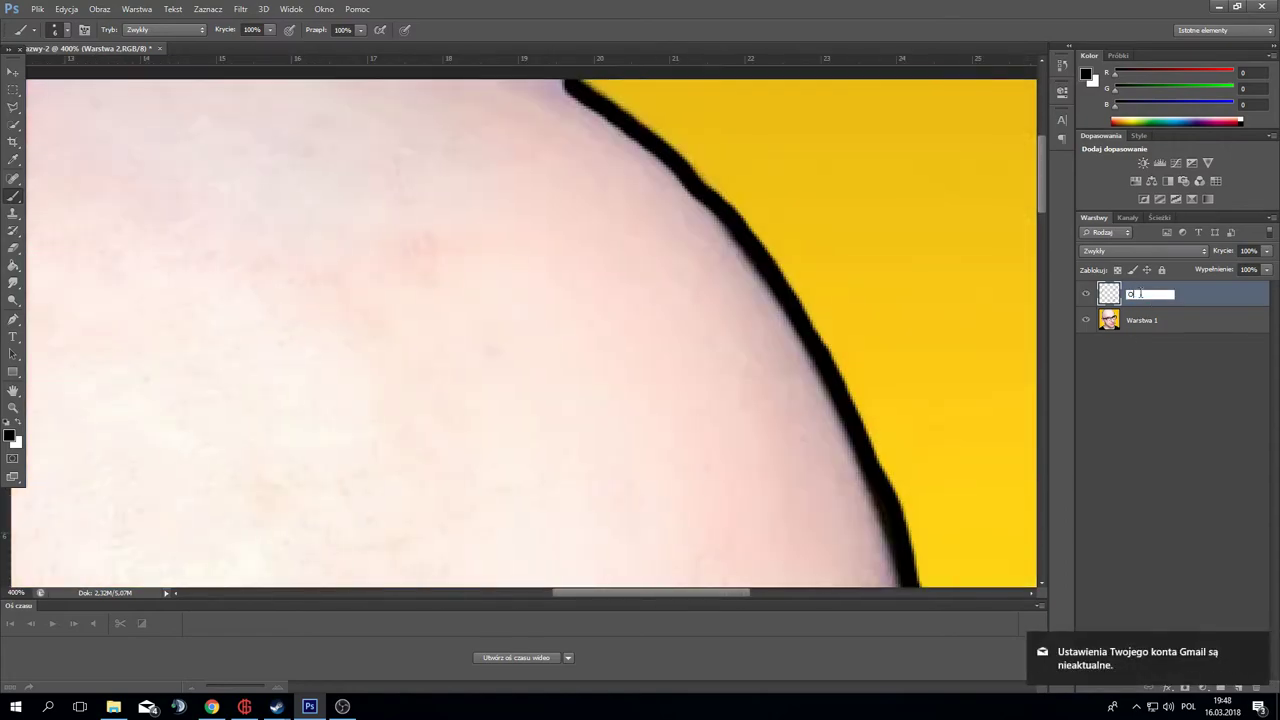
- Rename the layer 'Obrys twarzy' and add a new empty layer above it
type("brys twarzy")
key("Return")
left_click(1238, 688)
- Outline the glasses temple in black, undoing misplaced temple and frame strokes
scroll(561, 380, "down", 5)
scroll(561, 379, "down", 1)
scroll(227, 273, "left", 5)
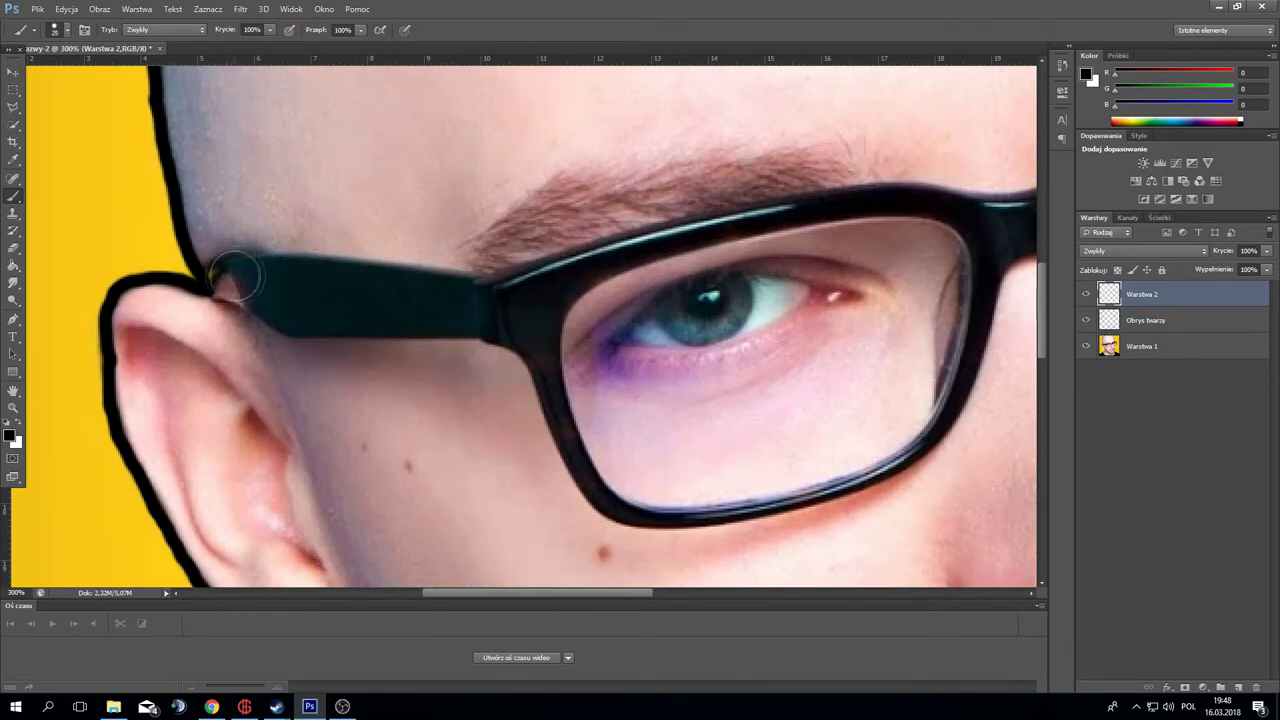
left_click_drag(229, 262, 268, 250)
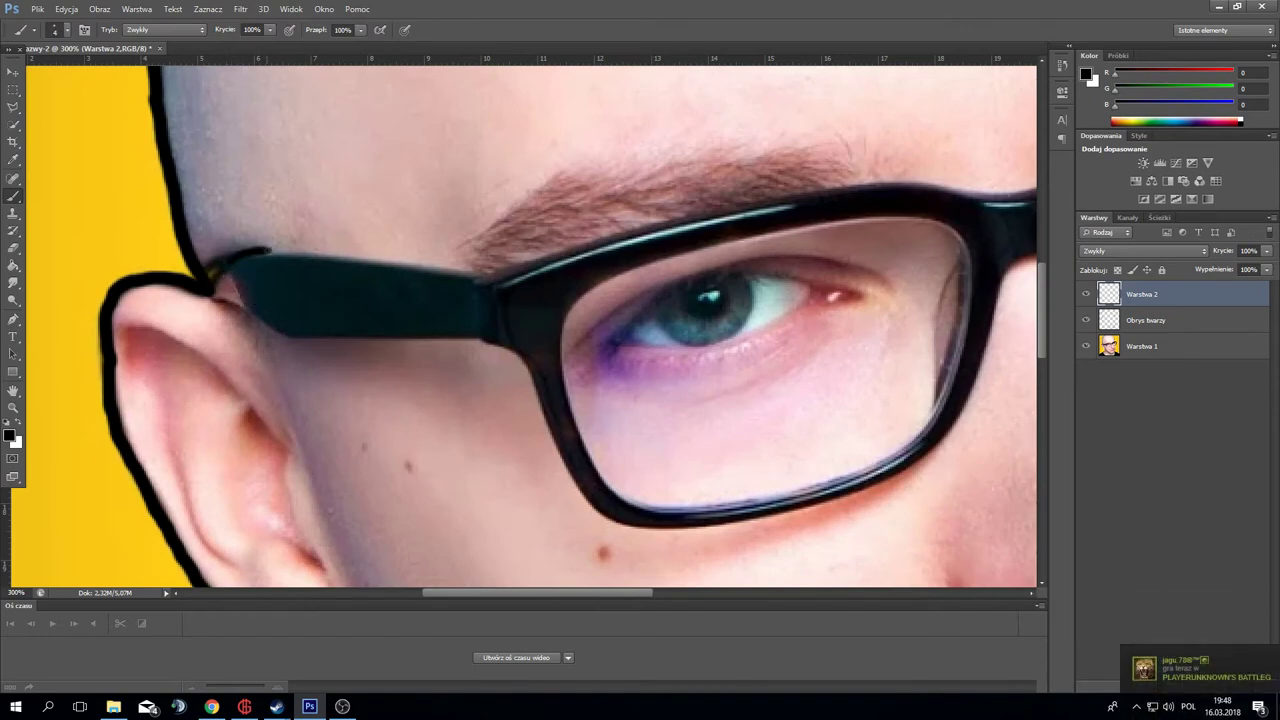
key("ctrl+z")
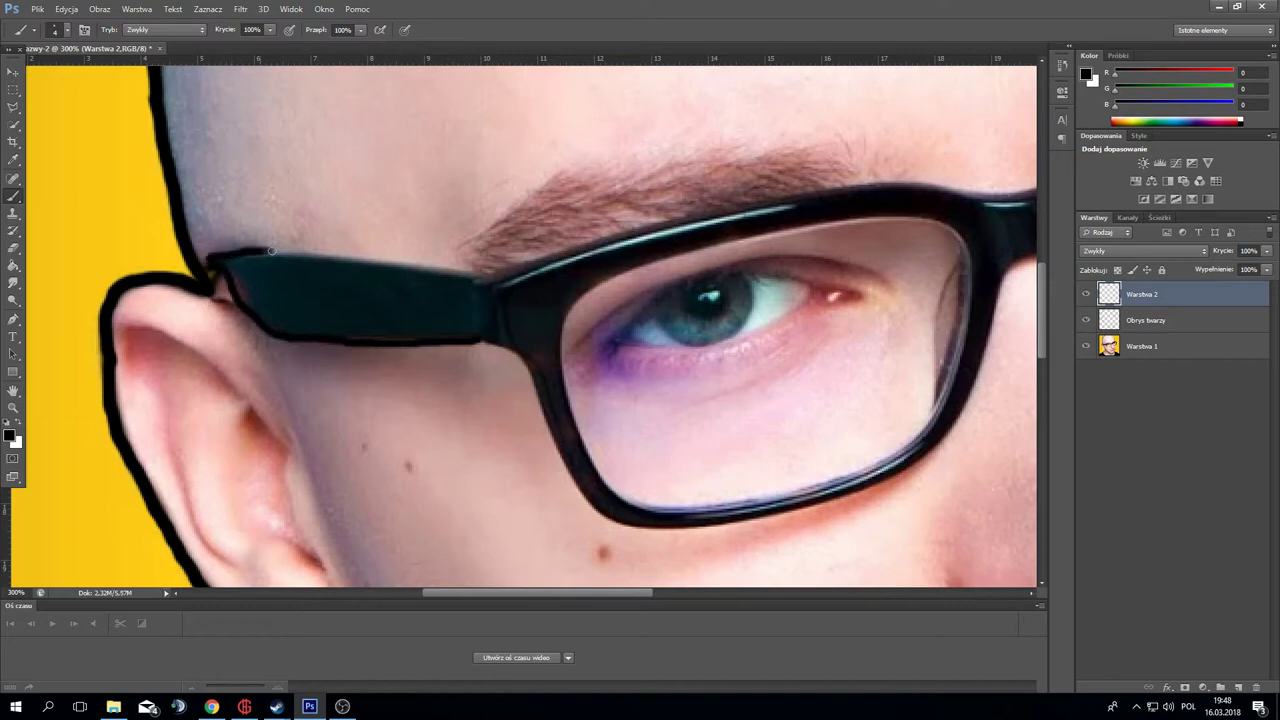
left_click_drag(357, 257, 490, 281)
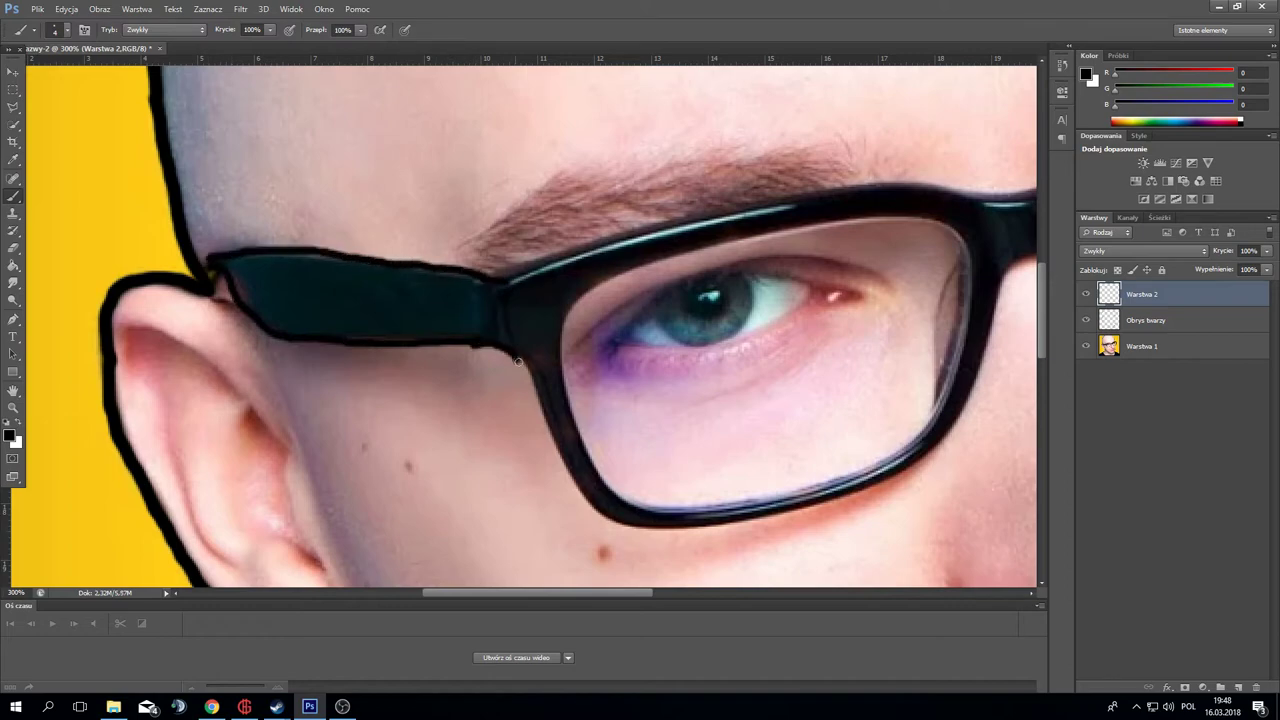
scroll(528, 375, "down", 5)
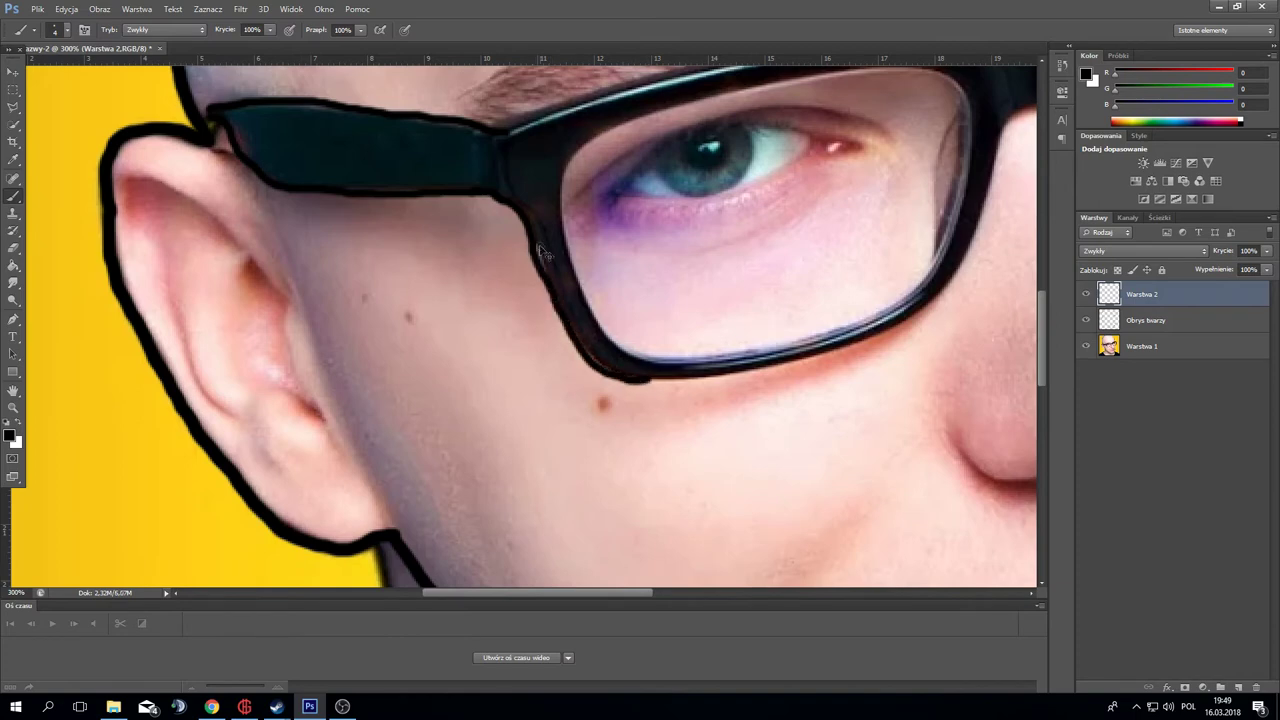
key("ctrl+z")
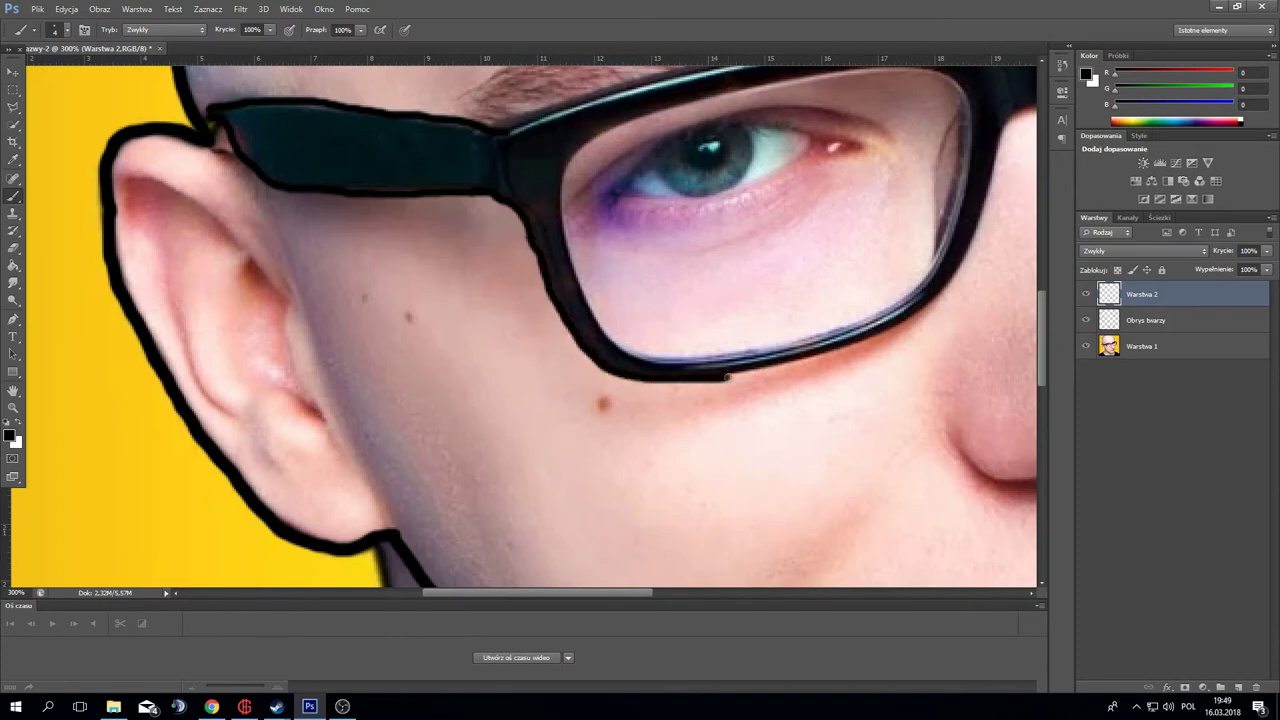
left_click_drag(1000, 130, 542, 204)
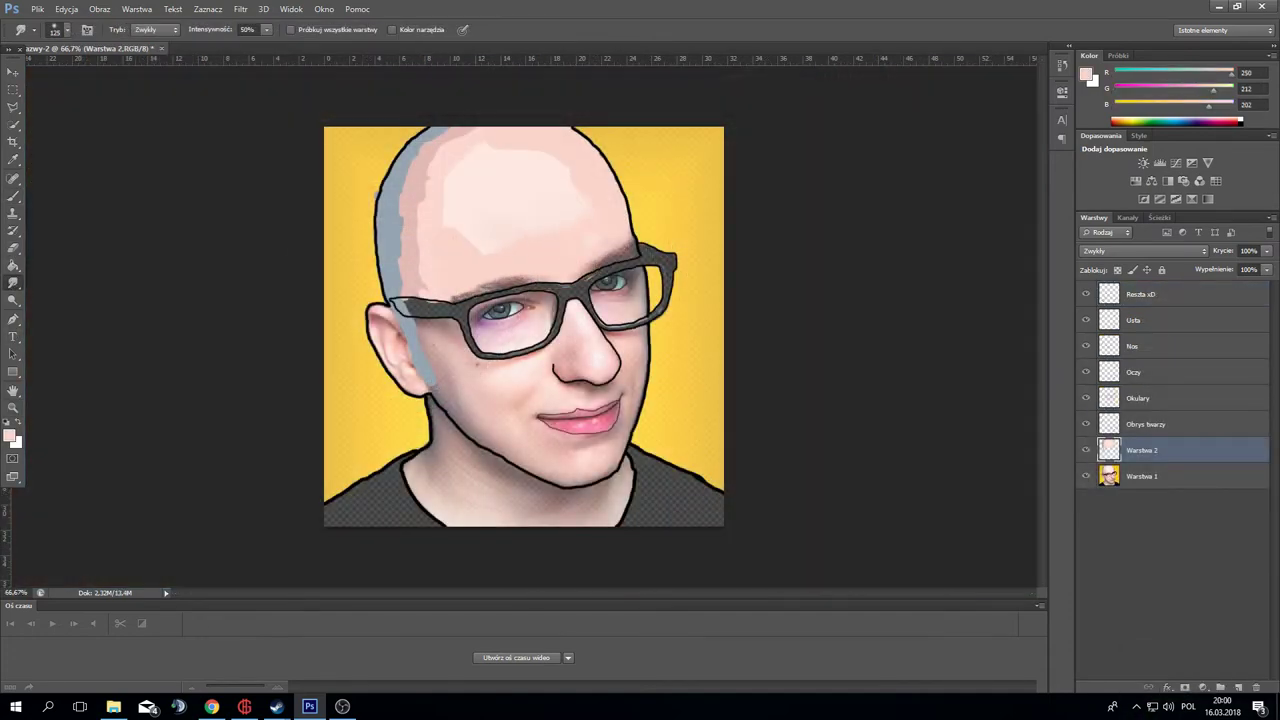
- With the Smudge Tool, blend skin colour over the grey-blue head edge and across the forehead
right_click(13, 283)
left_click(60, 280)
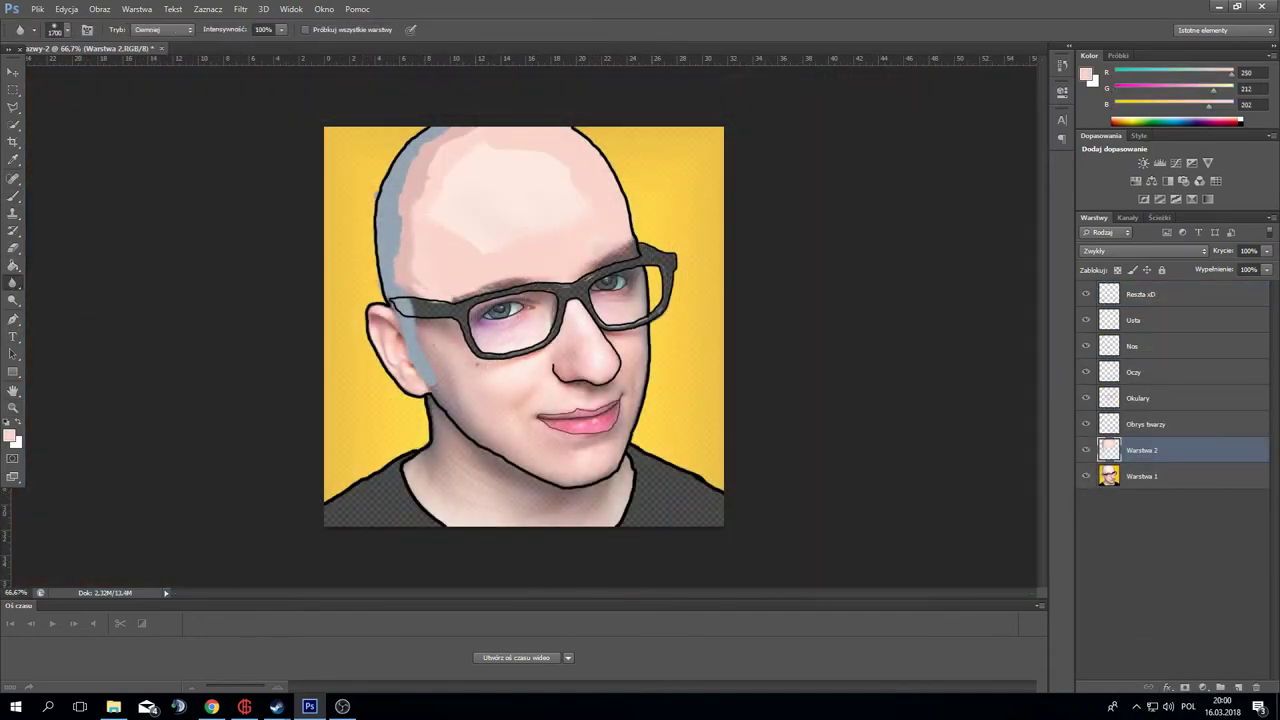
right_click(13, 301)
left_click(60, 322)
right_click(13, 283)
left_click(60, 308)
left_click_drag(424, 268, 484, 132)
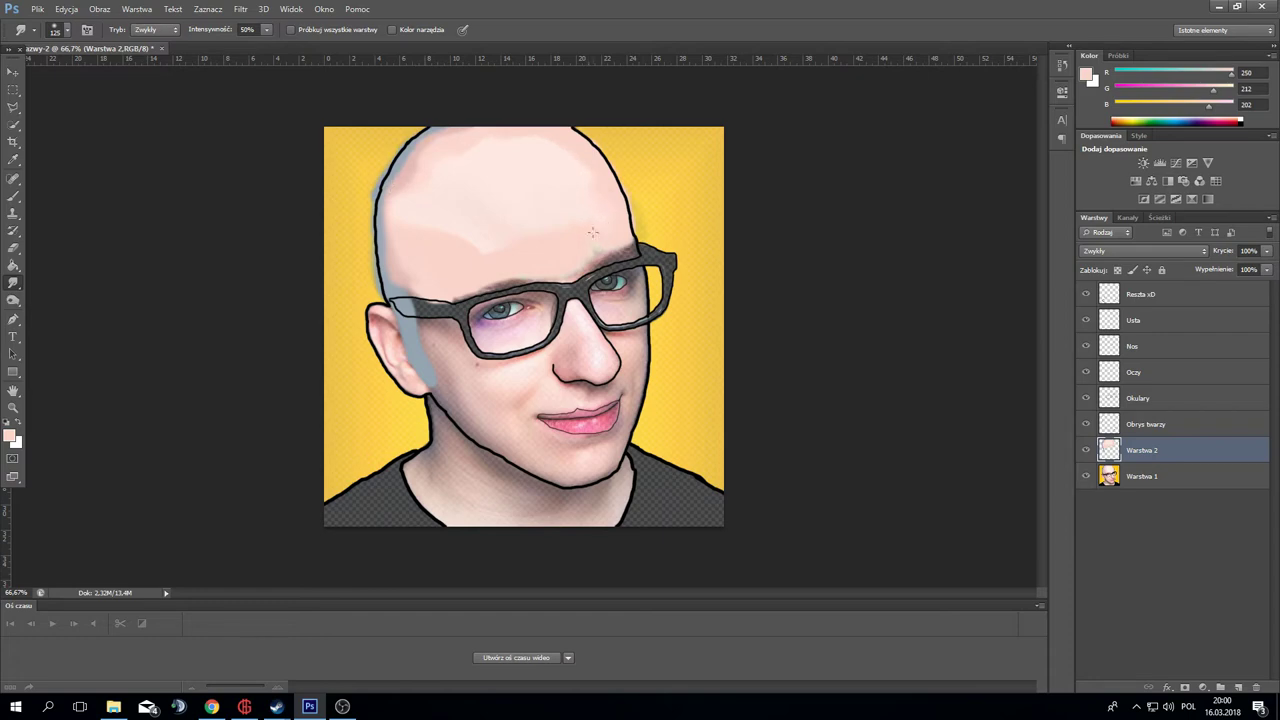
mouse_move(491, 259)
left_mouse_down()
mouse_move(385, 245)
mouse_move(385, 200)
mouse_move(413, 158)
left_mouse_up()
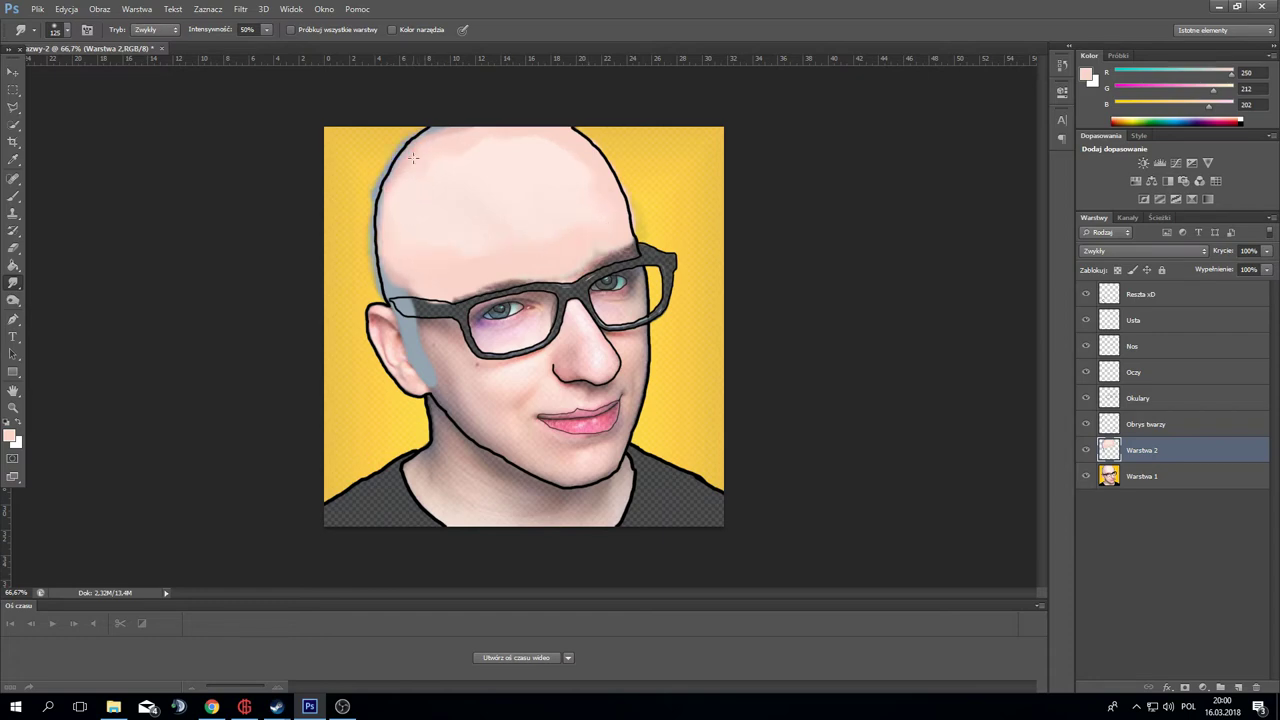
left_click_drag(625, 250, 576, 268)
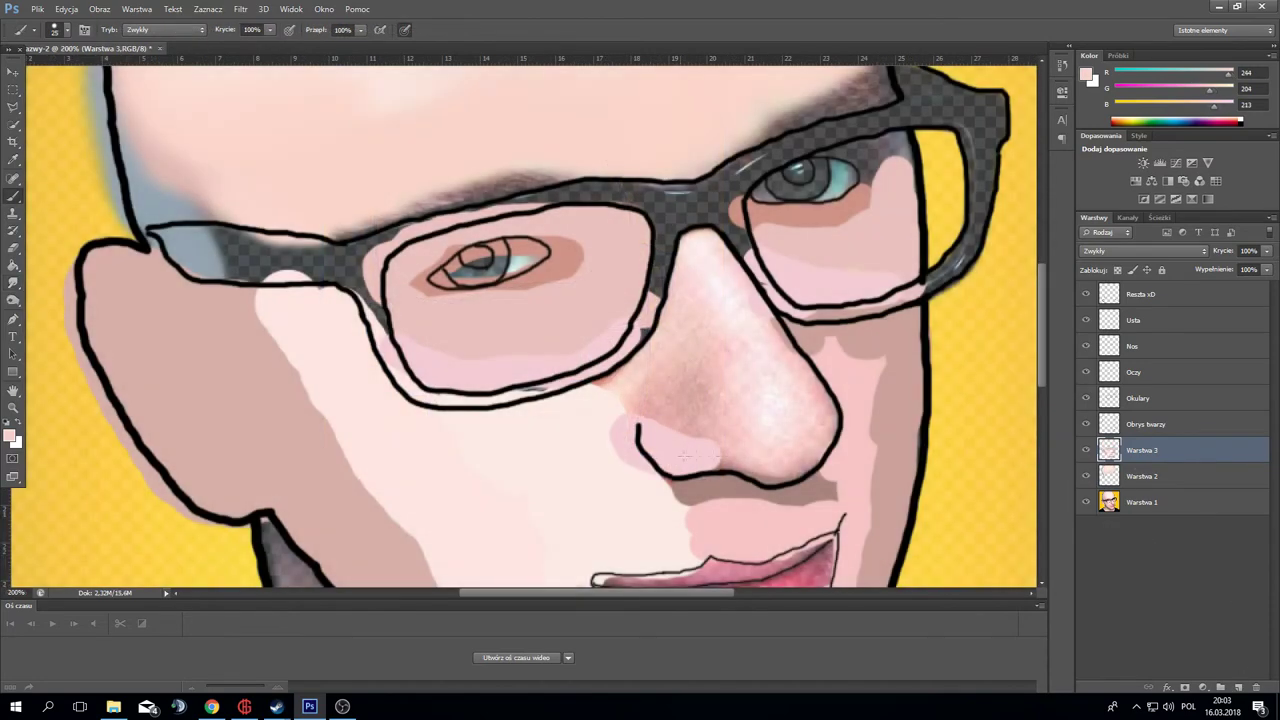
- Paint the nose bridge flat light pink and add a near-white highlight on the nose tip
left_click_drag(785, 437, 630, 400)
left_click_drag(640, 340, 715, 420)
left_click(700, 371, "alt")
mouse_move(690, 240)
left_mouse_down()
mouse_move(722, 320)
mouse_move(750, 345)
mouse_move(760, 410)
left_mouse_up()
mouse_move(775, 330)
left_mouse_down()
mouse_move(820, 400)
mouse_move(765, 375)
left_mouse_up()
left_click(777, 406, "alt")
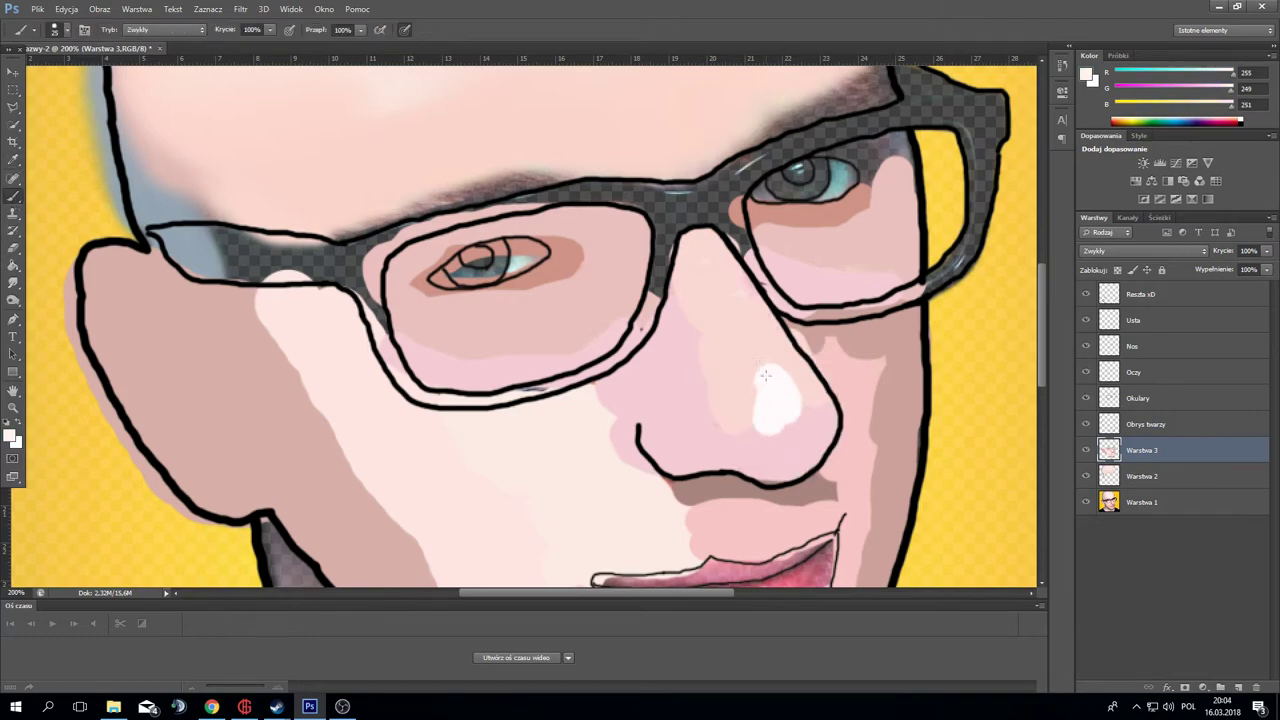
- Zoom out, try the Blur tool, then add a new layer and zoom in on the left eye
key("ctrl+minus")
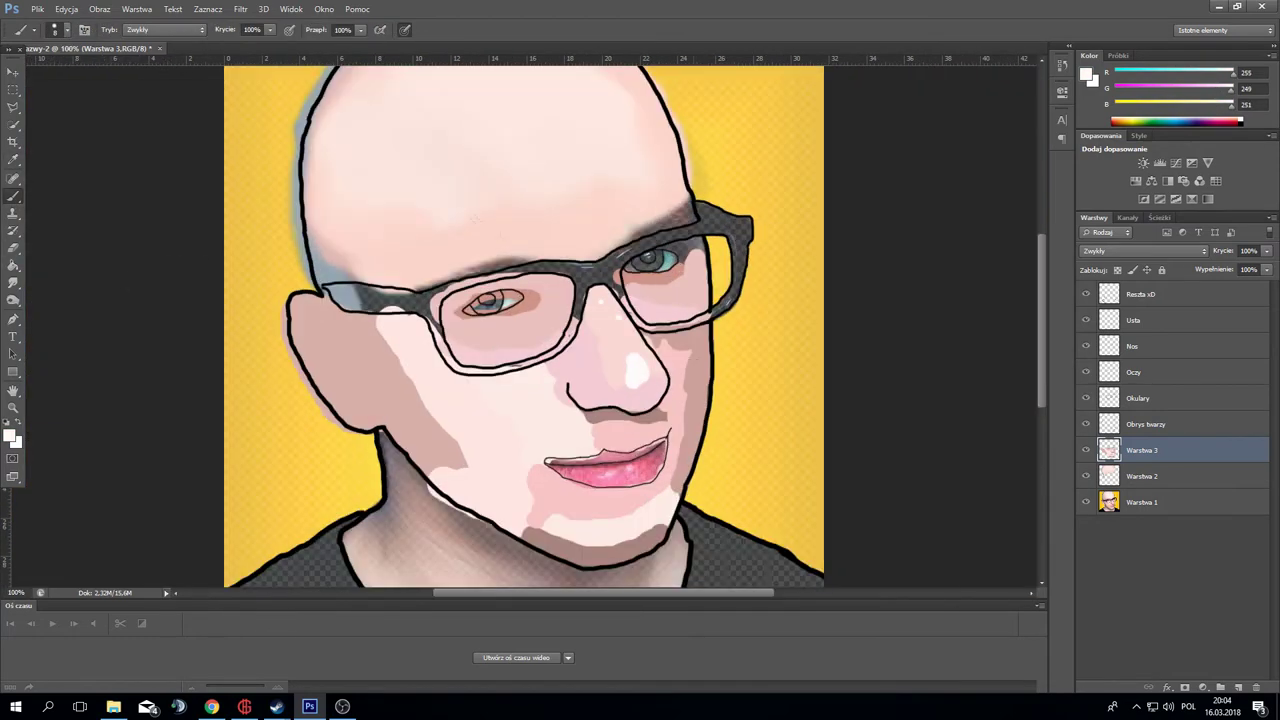
right_click(13, 284)
left_click(60, 292)
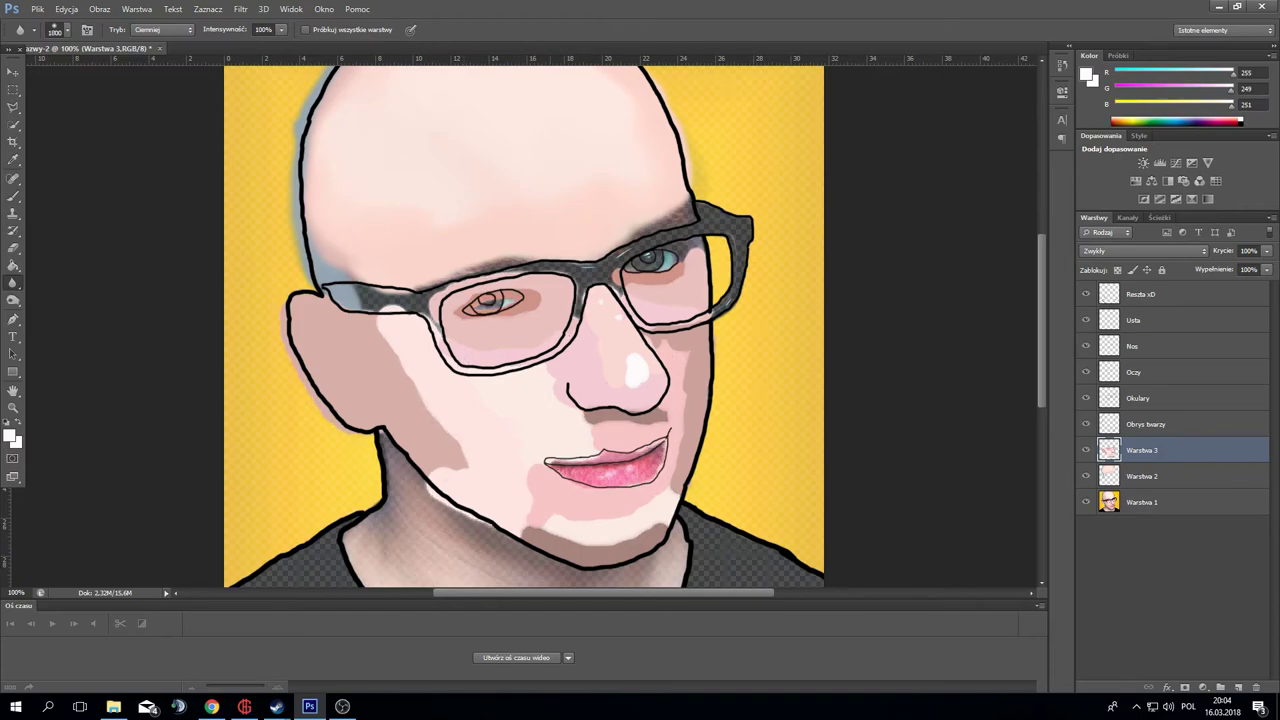
key("b")
key("ctrl+shift+alt+n")
key("ctrl+plus")
key("ctrl+plus")
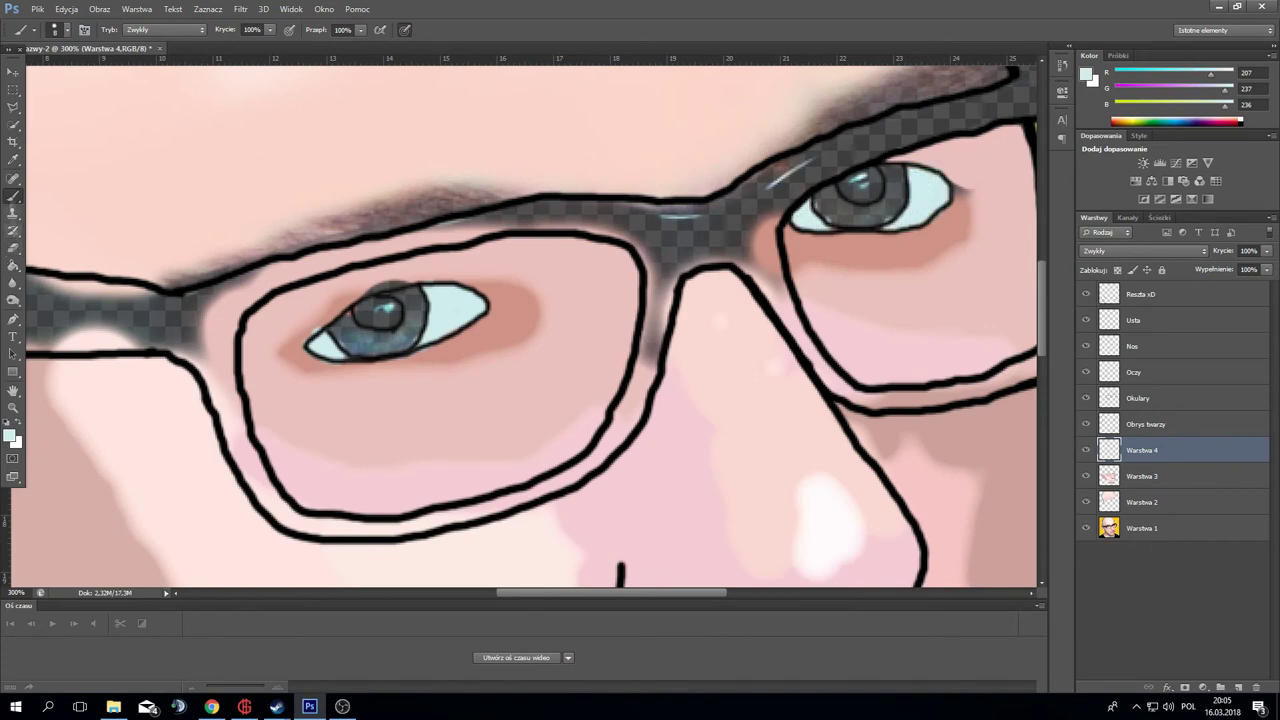
- Sample the eye, then set a green and then a lighter green foreground colour for the left iris
key("i")
left_click(386, 286)
left_click(10, 433)
left_click(214, 224)
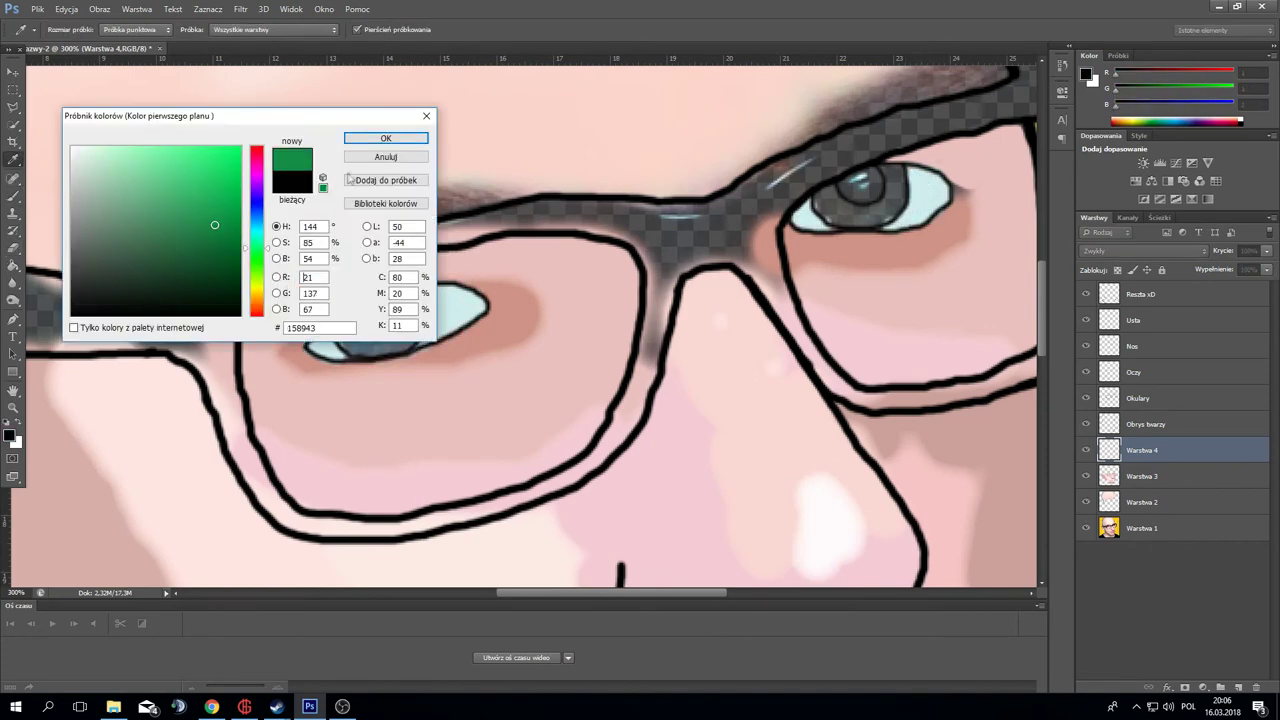
key("Return")
key("b")
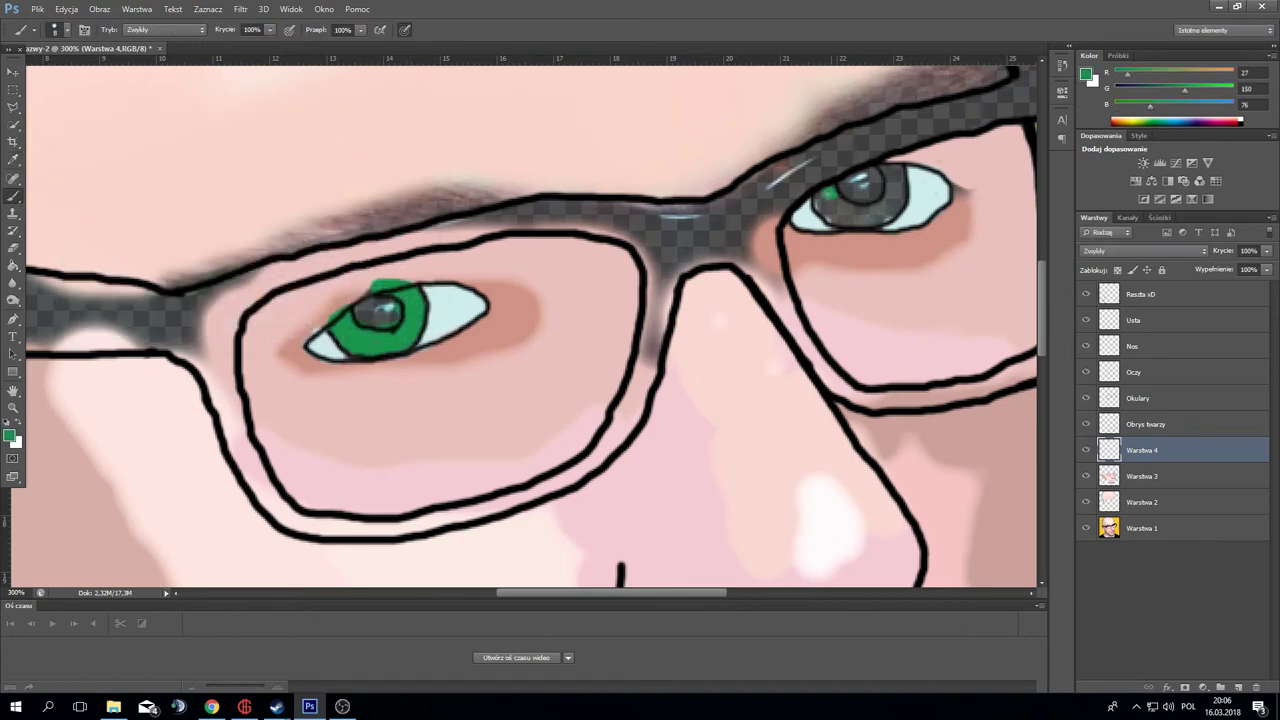
left_click(10, 433)
left_click(208, 212)
left_click(366, 134)
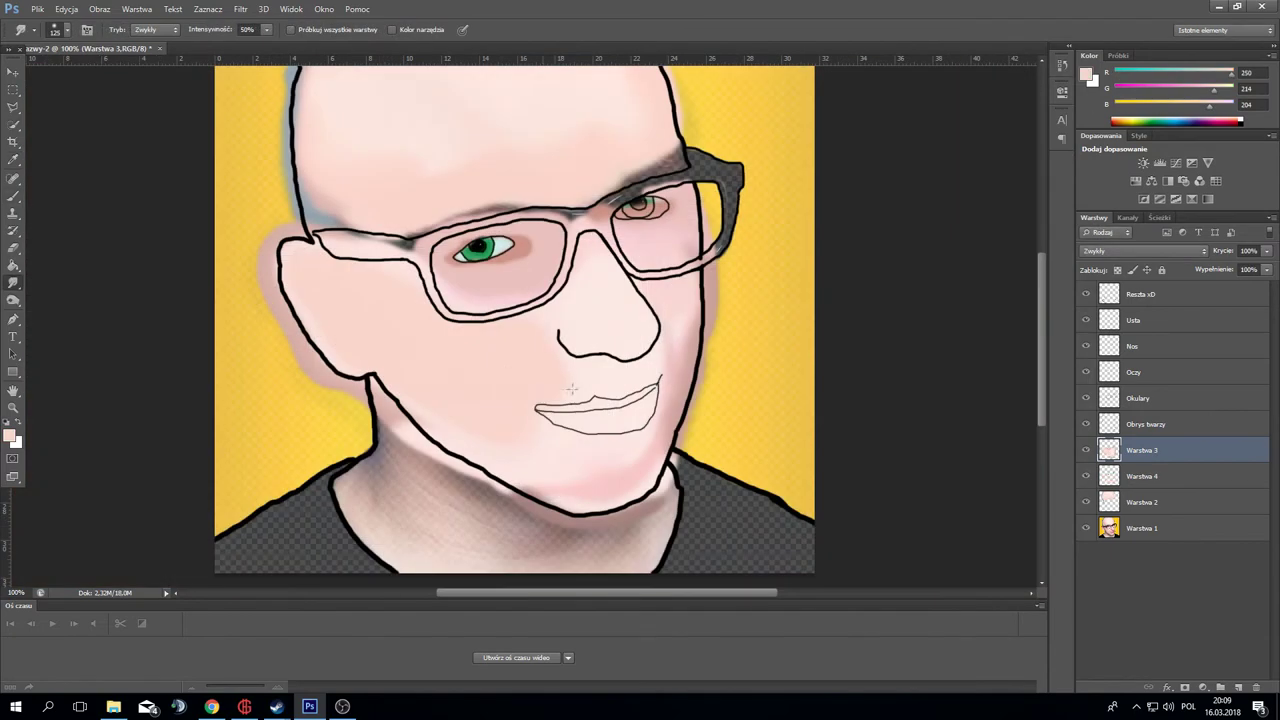
- Smudge the right cheek shading and blur away pink residue right of the jaw outline
left_click_drag(617, 368, 676, 325)
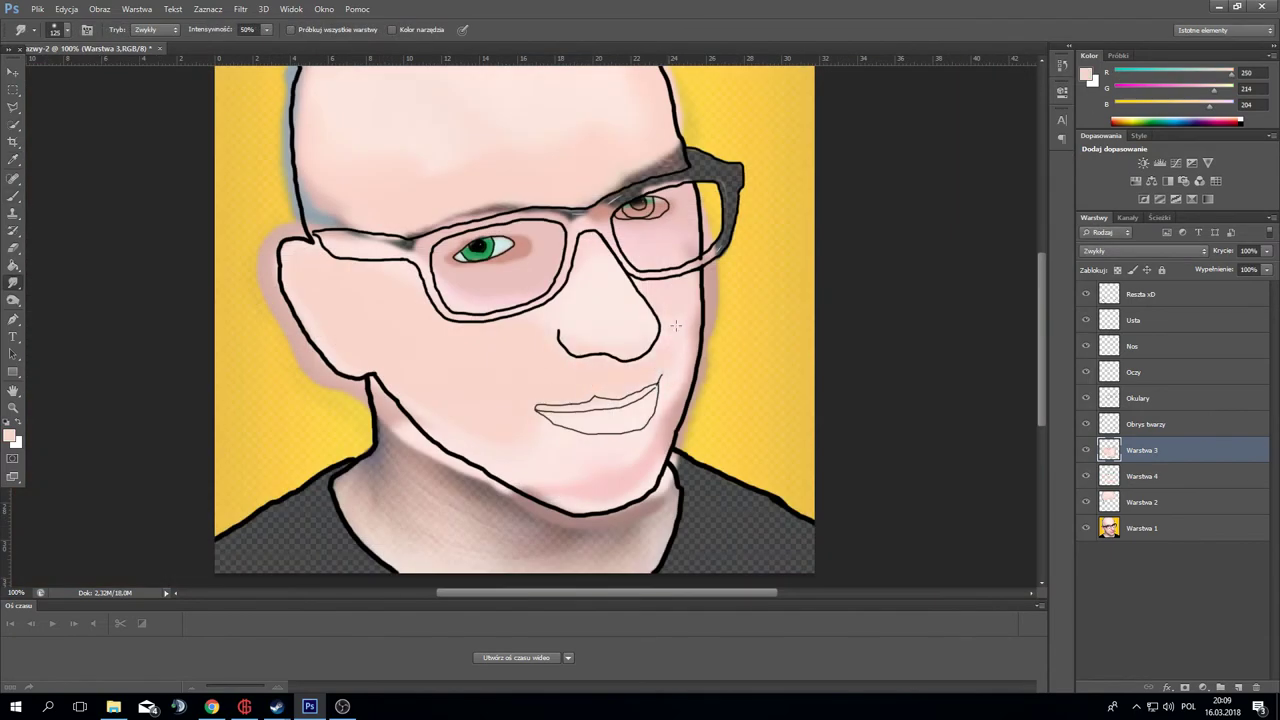
left_click(13, 196)
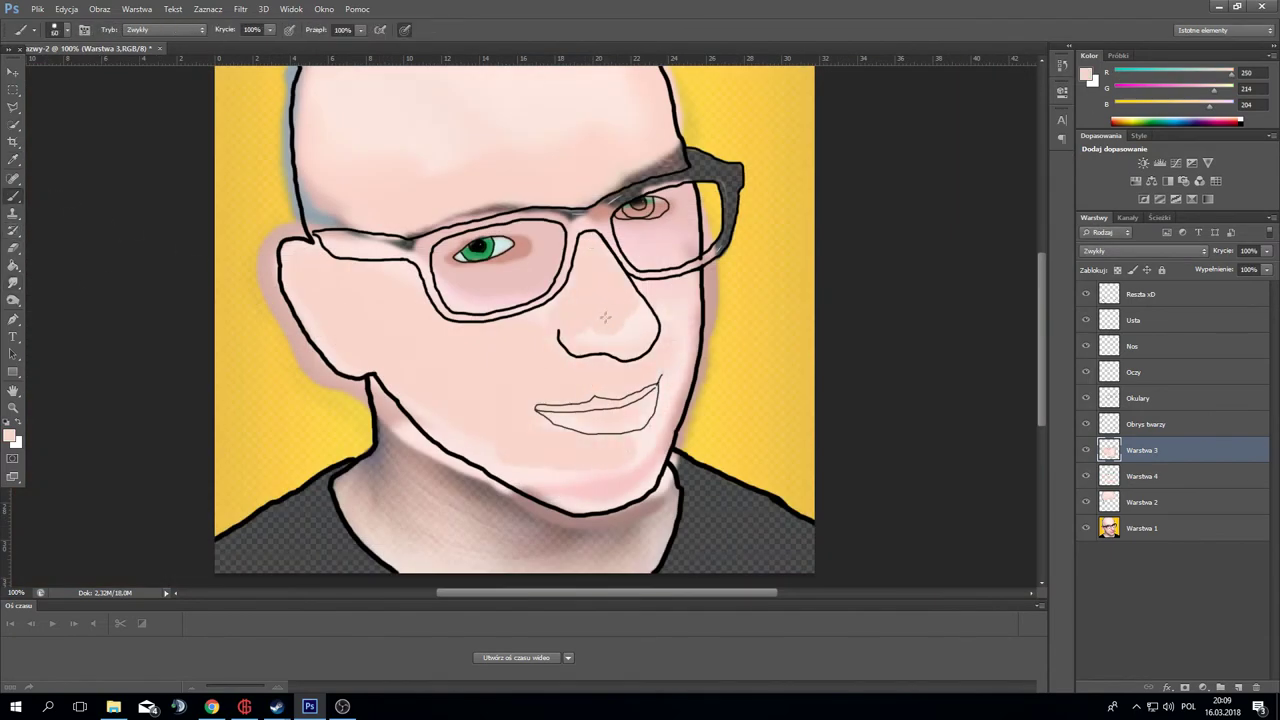
left_click(14, 284)
right_click(14, 284)
left_click(60, 283)
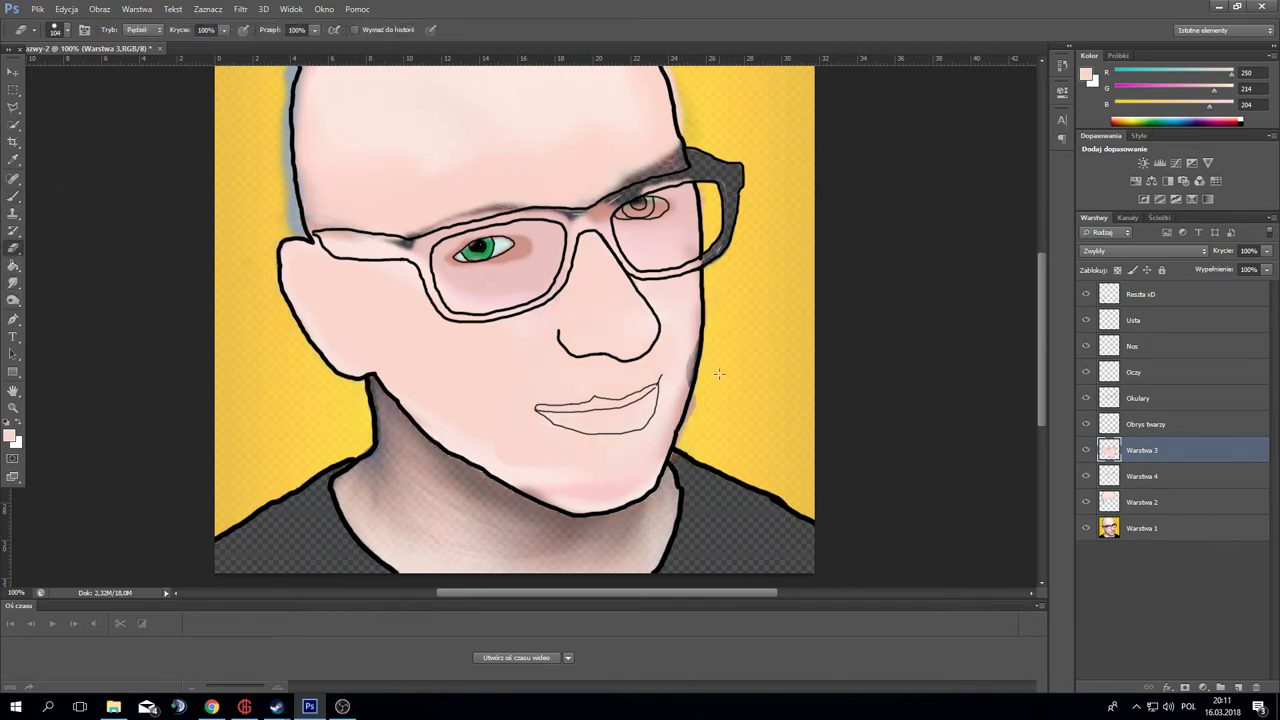
left_click_drag(718, 374, 730, 339)
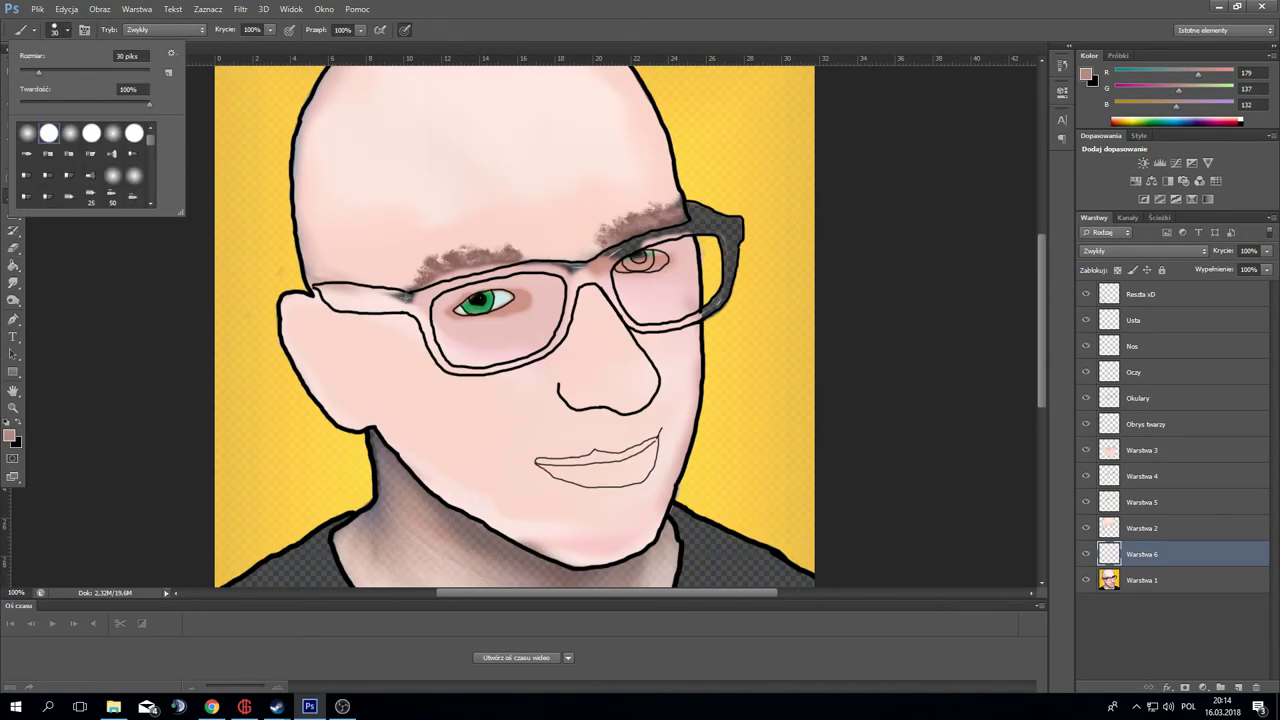
- Paint thick black glasses frames: left temple, hinge, right arm, both lenses and lower left rim
mouse_move(392, 297)
left_mouse_down()
mouse_move(335, 298)
mouse_move(416, 303)
left_mouse_up()
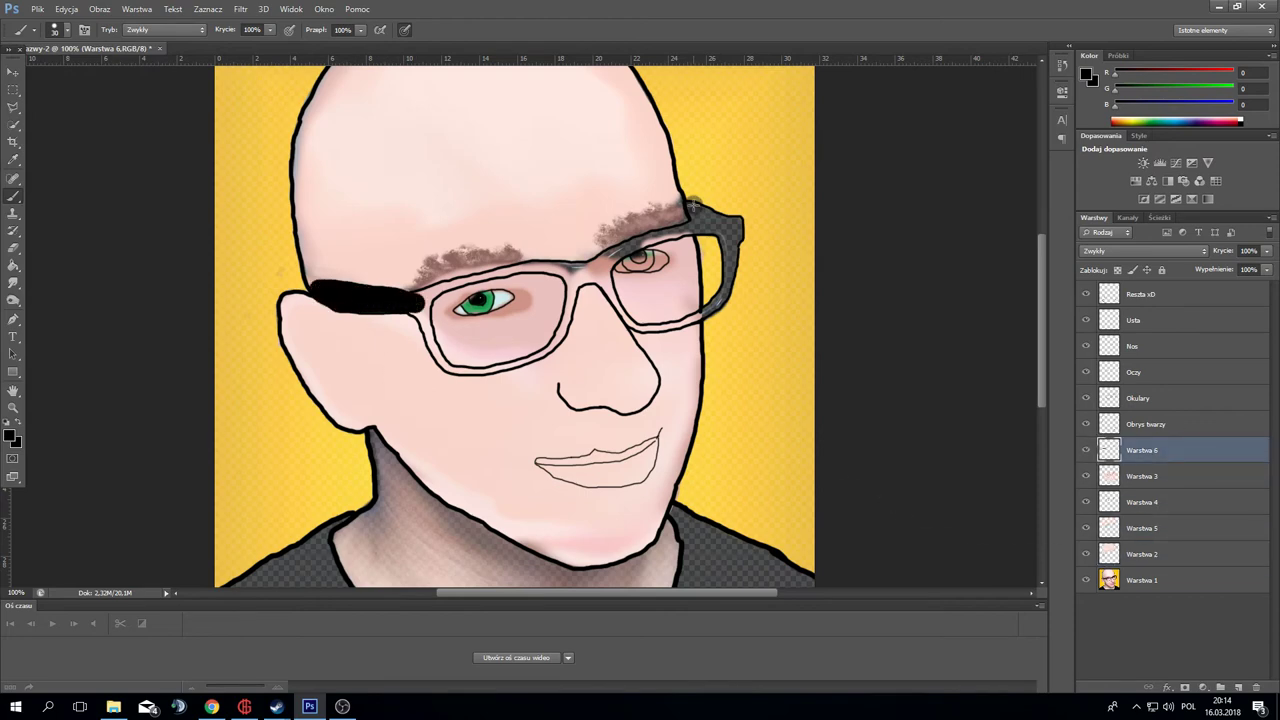
left_click(665, 257, "ctrl")
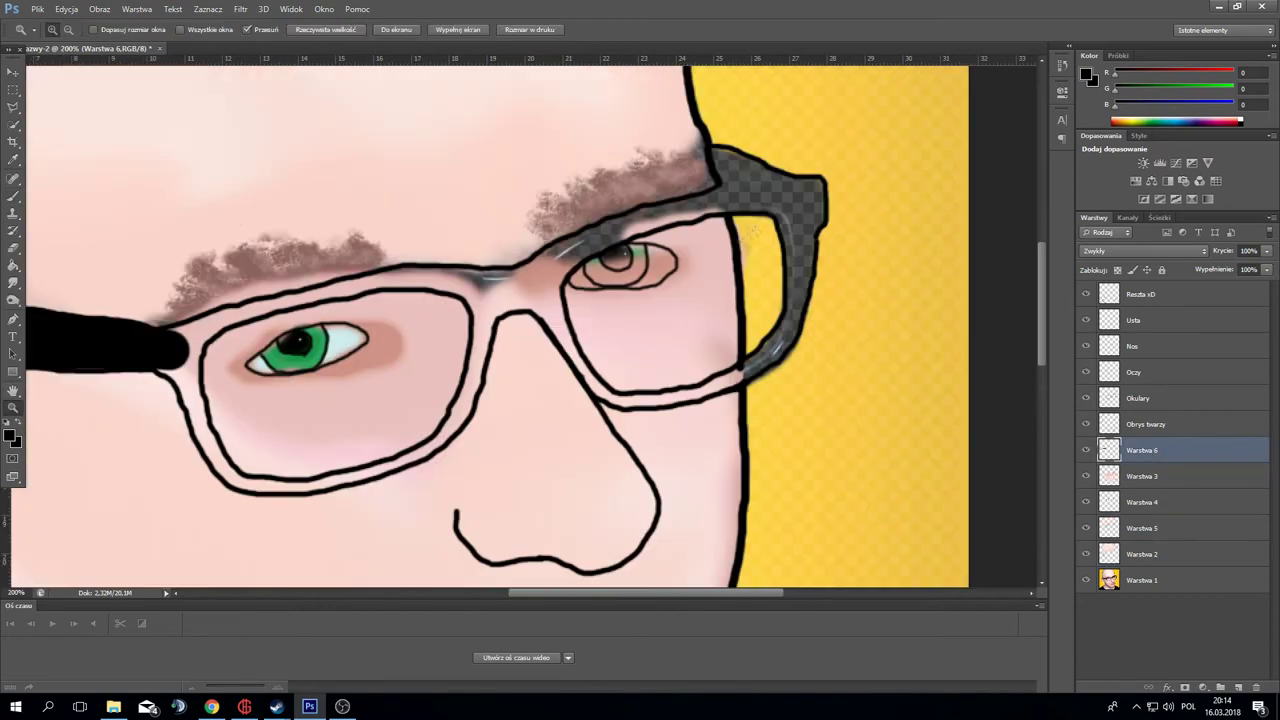
left_click(752, 178)
left_click_drag(740, 170, 800, 280)
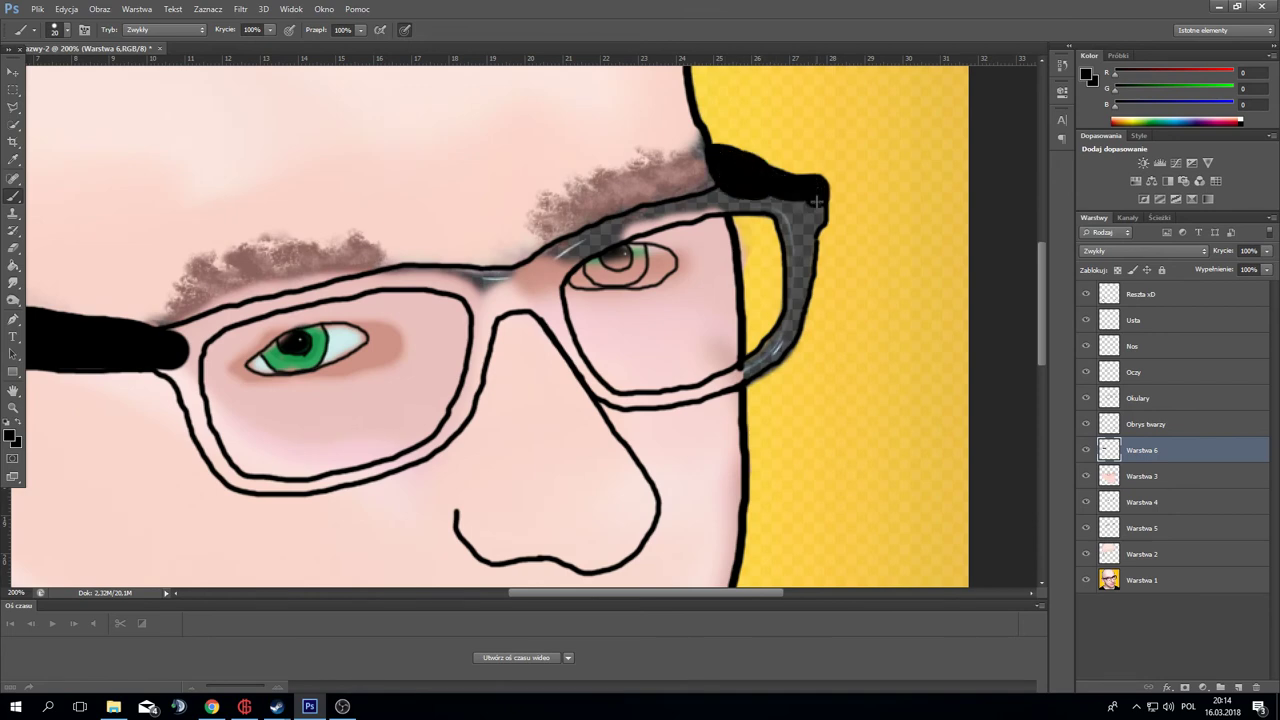
mouse_move(800, 281)
left_mouse_down()
mouse_move(472, 340)
mouse_move(468, 387)
left_mouse_up()
left_click_drag(202, 424, 455, 412)
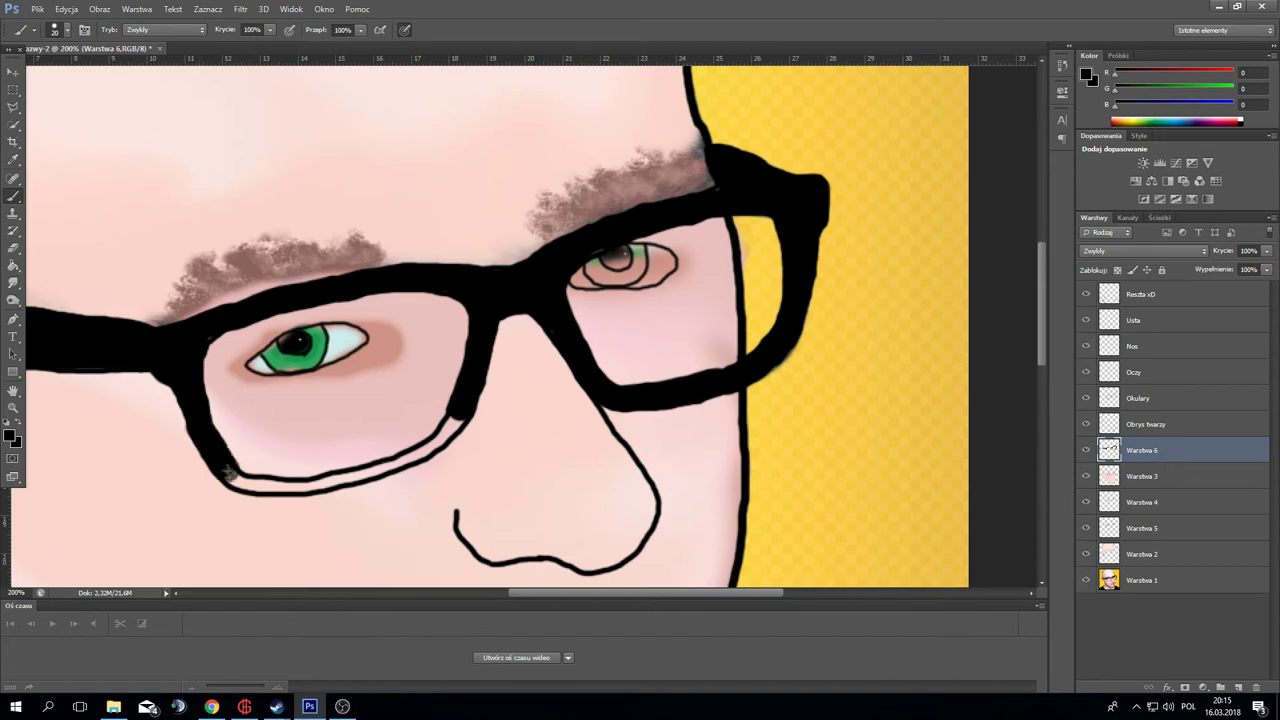
- Move Warstwa 5 below Warstwa 6, select Warstwa 3 and erase over the right eye
left_click_drag(1142, 528, 1142, 464)
left_click(1142, 504)
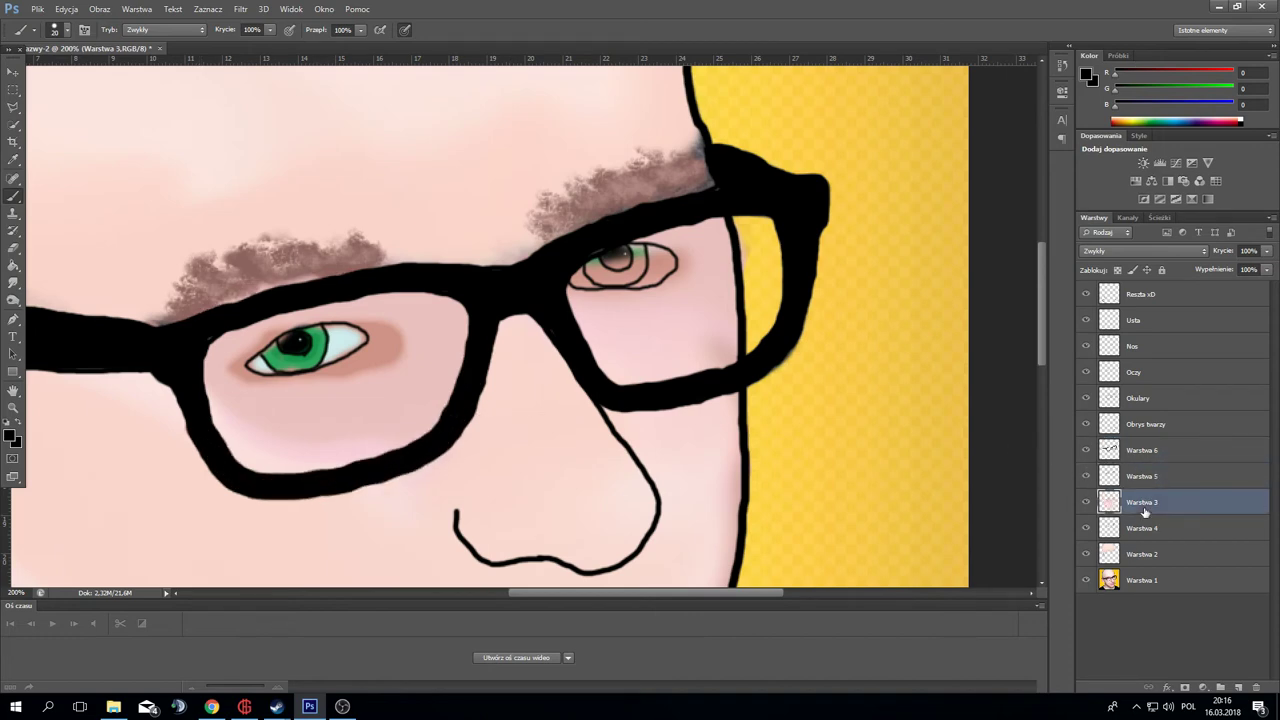
key("e")
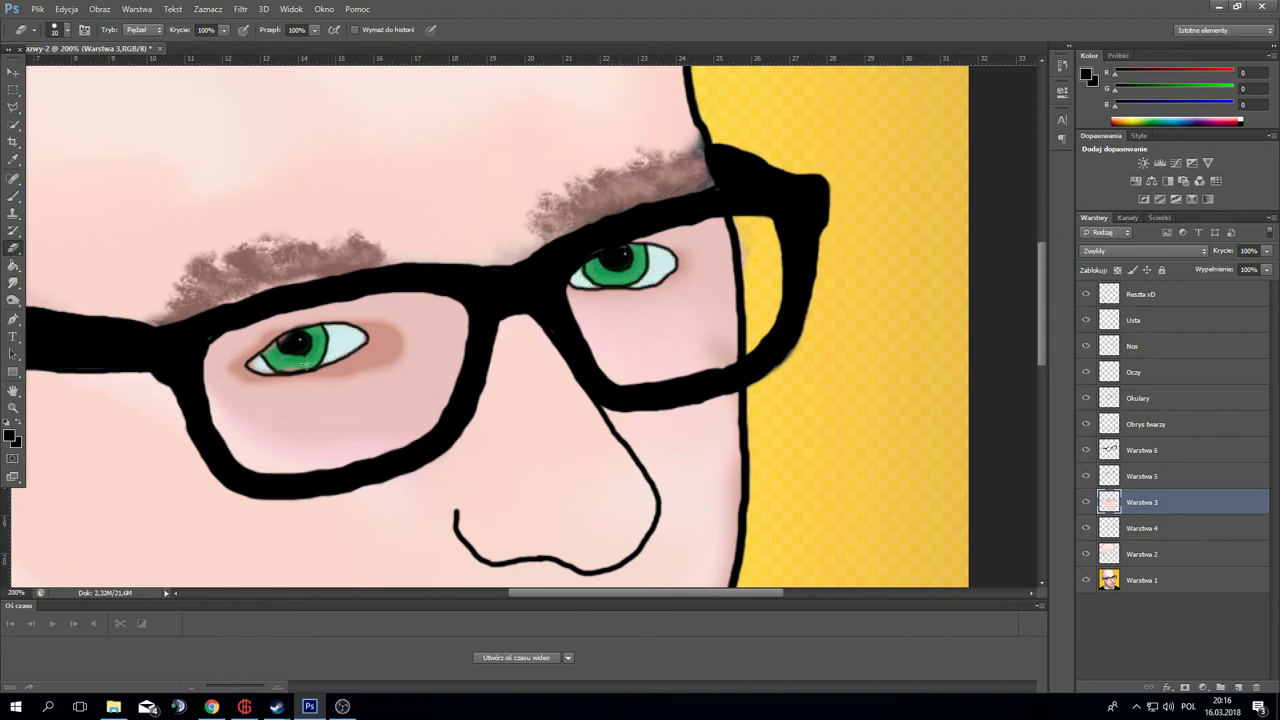
key("z")
key("ctrl+minus")
key("ctrl+minus")
key("ctrl+minus")
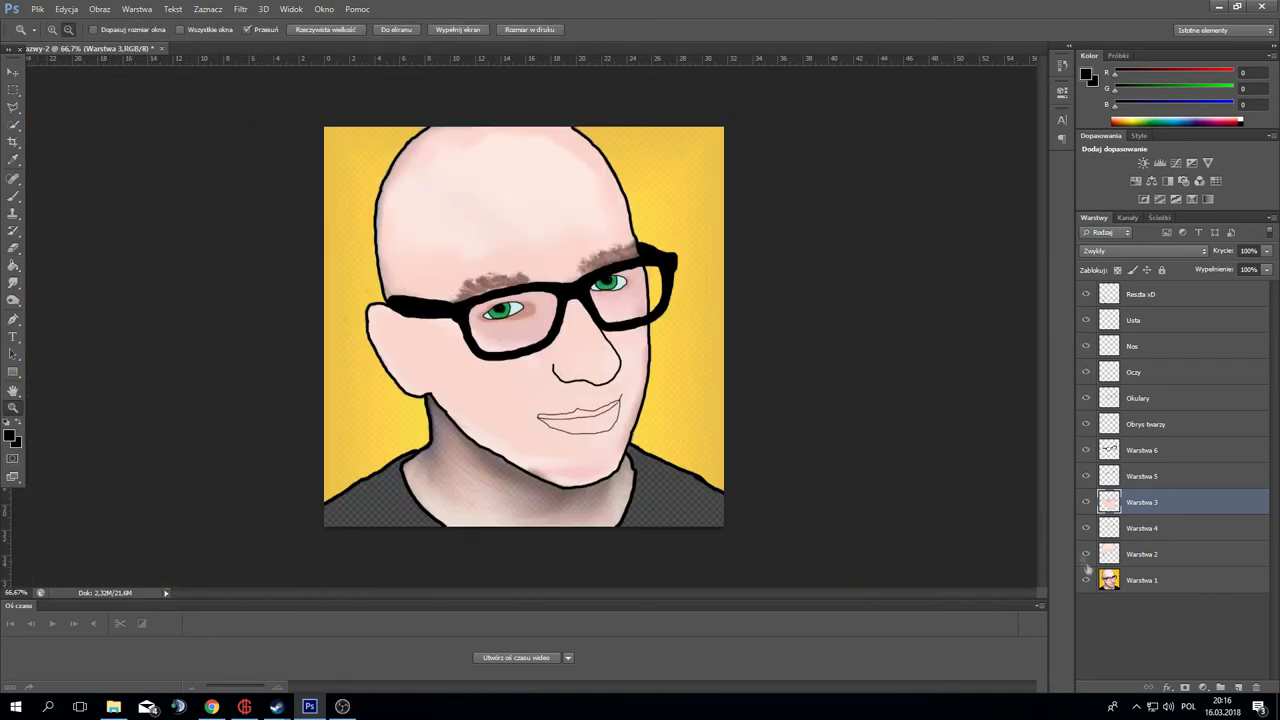
- Toggle Warstwa 1's visibility, add a new layer and paint both sides of the shirt black
left_click(1086, 580)
left_click(1086, 580)
key("ctrl+shift+alt+n")
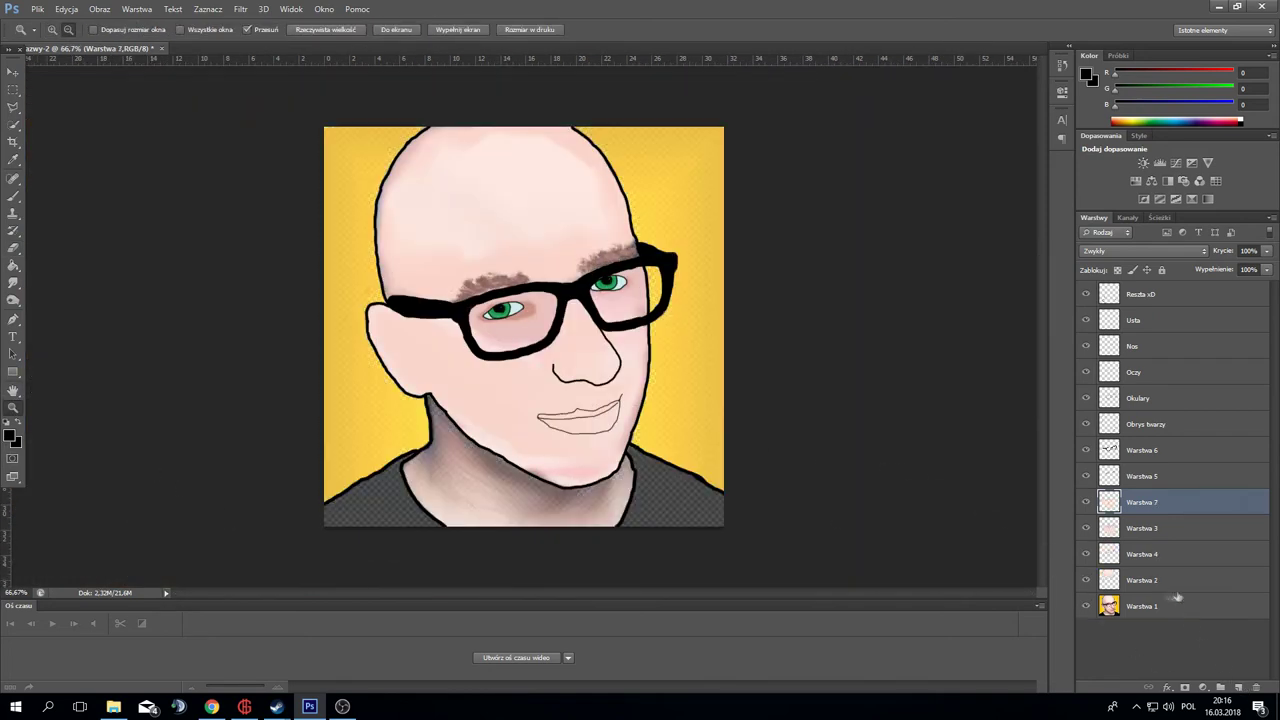
key("b")
mouse_move(367, 505)
left_mouse_down()
mouse_move(385, 490)
mouse_move(430, 520)
mouse_move(375, 507)
left_mouse_up()
mouse_move(646, 462)
left_mouse_down()
mouse_move(640, 515)
mouse_move(650, 480)
mouse_move(660, 500)
left_mouse_up()
- Lower the neck painting layer's opacity to 8%
left_click(1267, 251)
left_click_drag(1266, 266, 1206, 268)
right_click(13, 231)
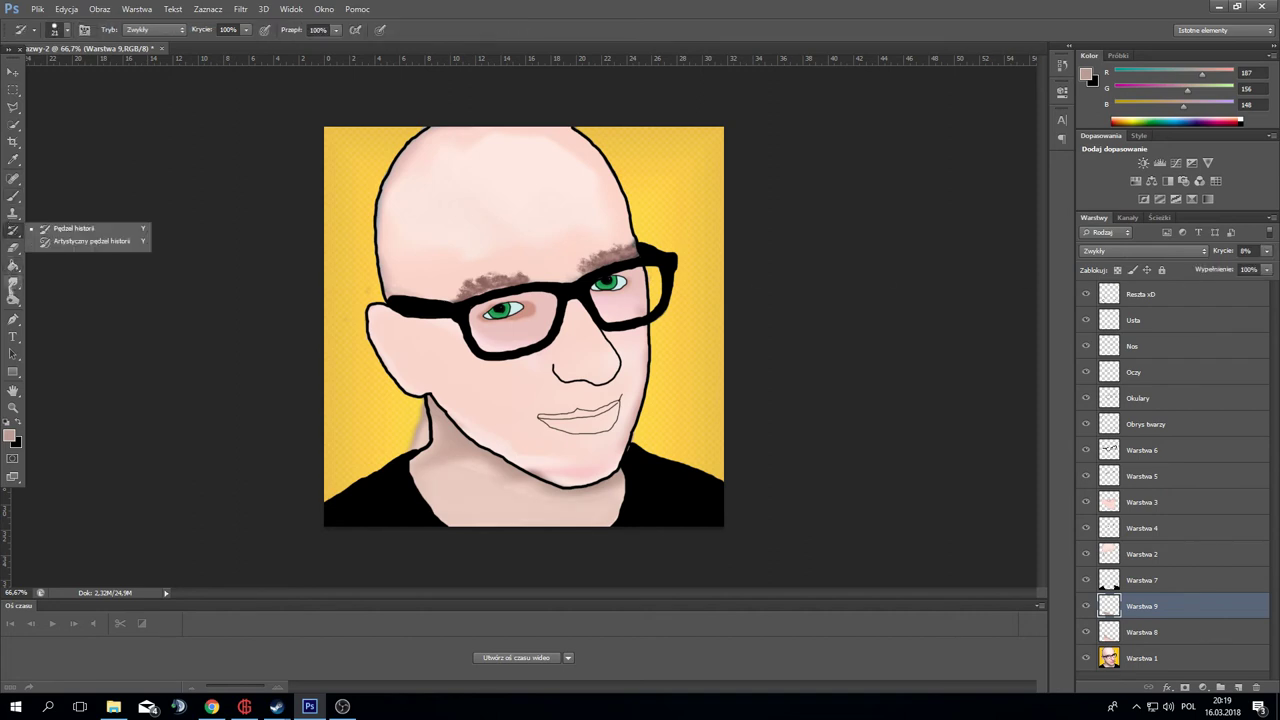
right_click(13, 283)
left_click(45, 285)
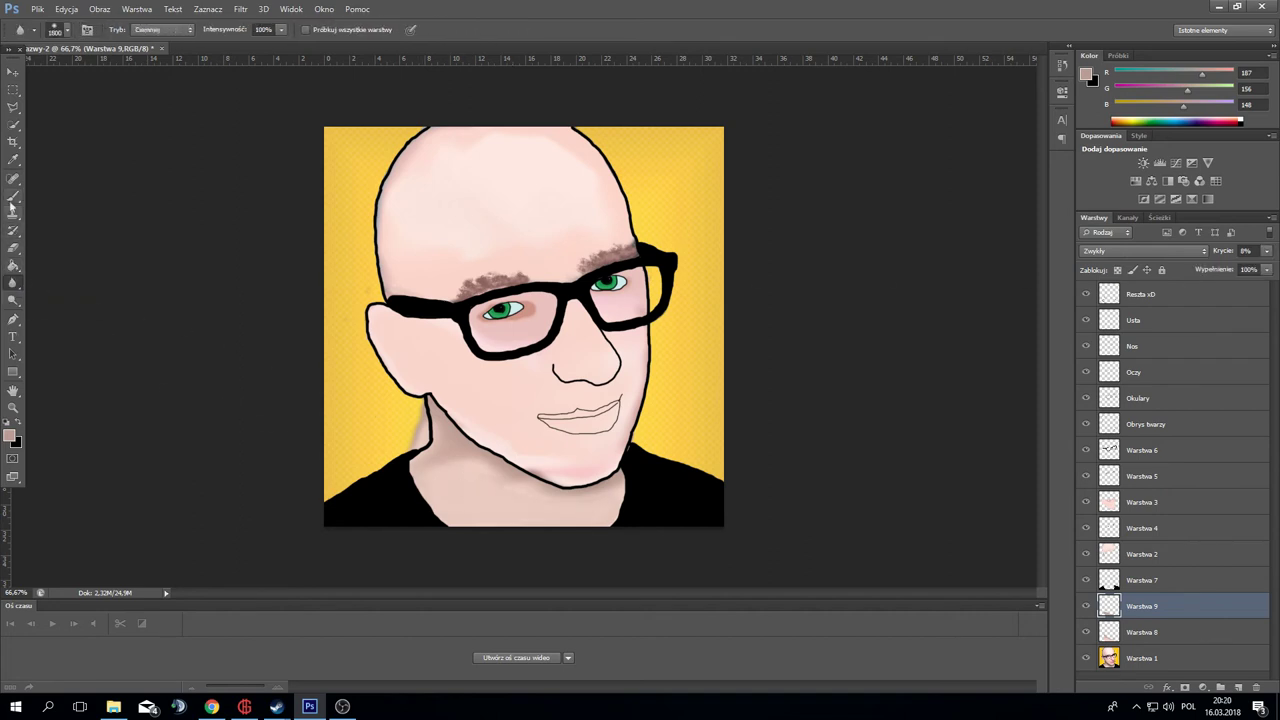
- Add layer Warstwa 10 and fill it with yellow
left_click(1235, 687)
key("e")
left_click(9, 435)
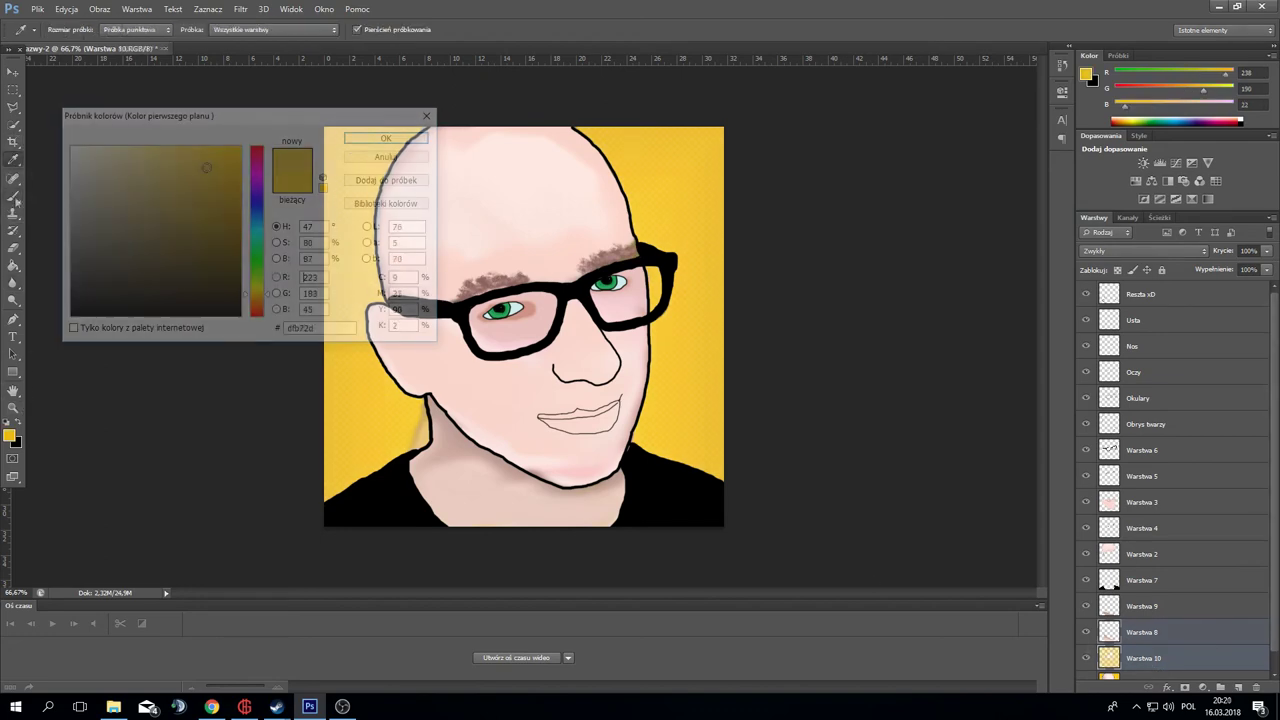
left_click(366, 134)
key("alt+BackSpace")
key("b")
- Paint yellow around the jaw, neck and up both sides of the head
left_click_drag(405, 415, 437, 450)
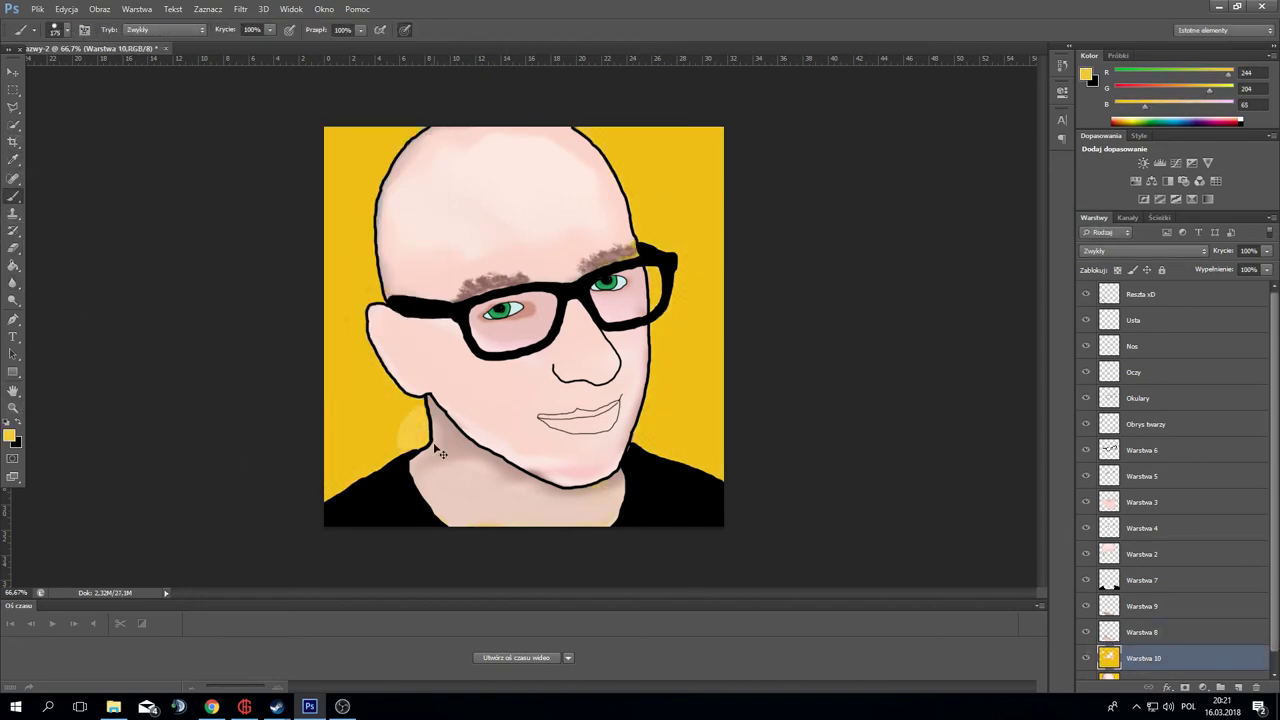
left_click_drag(410, 400, 360, 330)
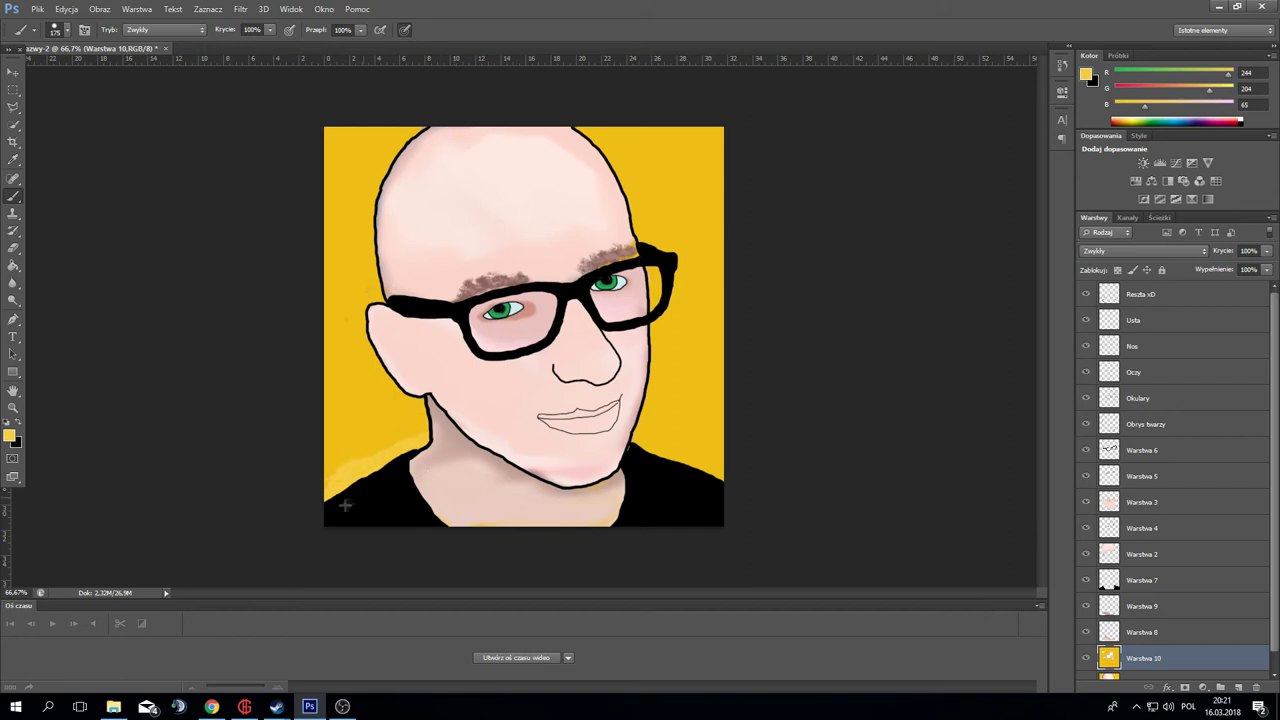
left_click_drag(420, 420, 340, 480)
left_click_drag(636, 412, 711, 486)
left_click_drag(628, 362, 641, 232)
mouse_move(413, 372)
left_mouse_down()
mouse_move(367, 225)
mouse_move(441, 146)
left_mouse_up()
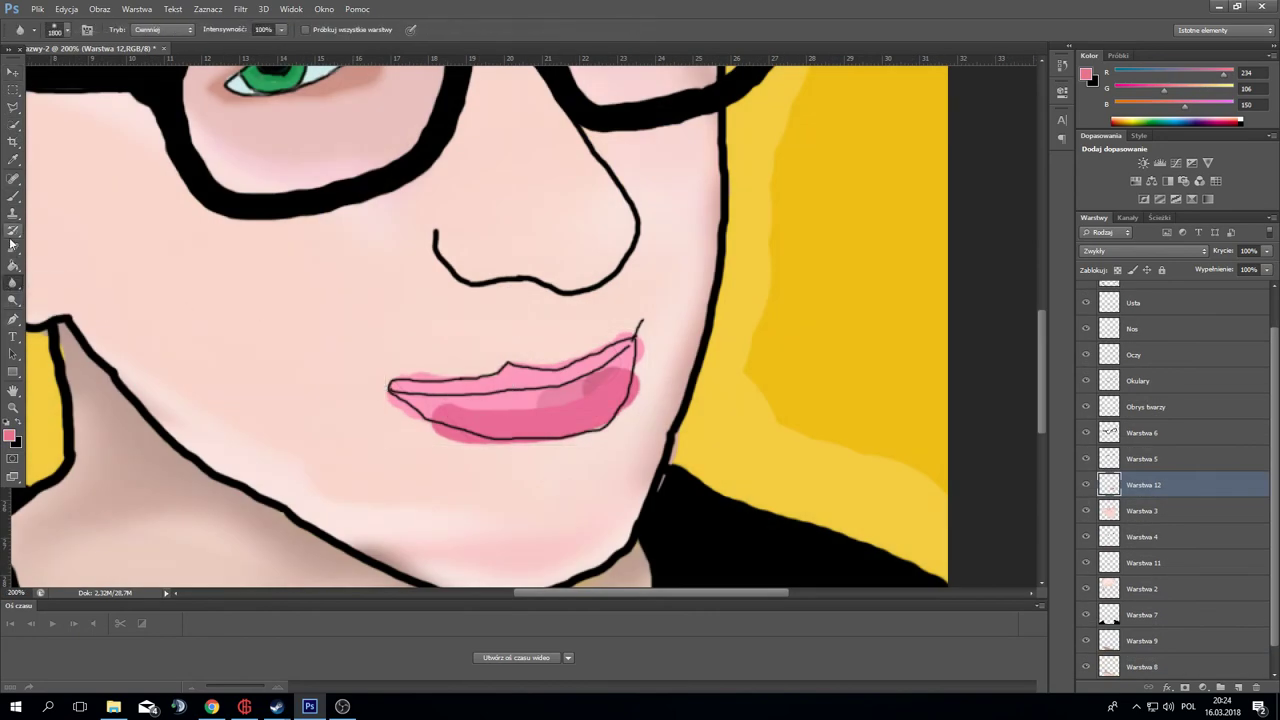
- Smudge the pink evenly across the lips and erase the spill below the lower lip outline
right_click(13, 282)
left_click(55, 310)
left_click_drag(400, 385, 570, 410)
left_click_drag(460, 390, 610, 395)
mouse_move(640, 330)
left_mouse_down()
mouse_move(590, 404)
mouse_move(385, 388)
mouse_move(495, 438)
mouse_move(580, 440)
mouse_move(635, 400)
left_mouse_up()
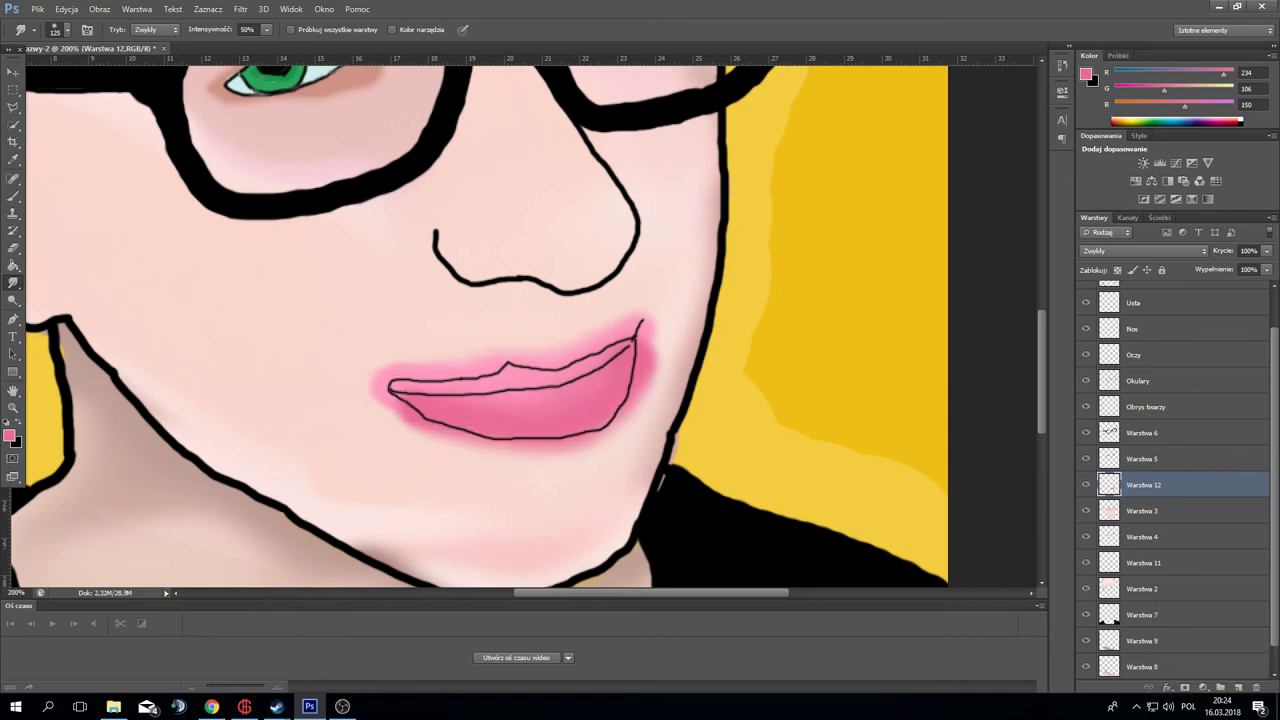
key("e")
mouse_move(375, 368)
left_mouse_down()
mouse_move(400, 415)
mouse_move(540, 450)
mouse_move(651, 385)
mouse_move(637, 322)
mouse_move(478, 354)
left_mouse_up()
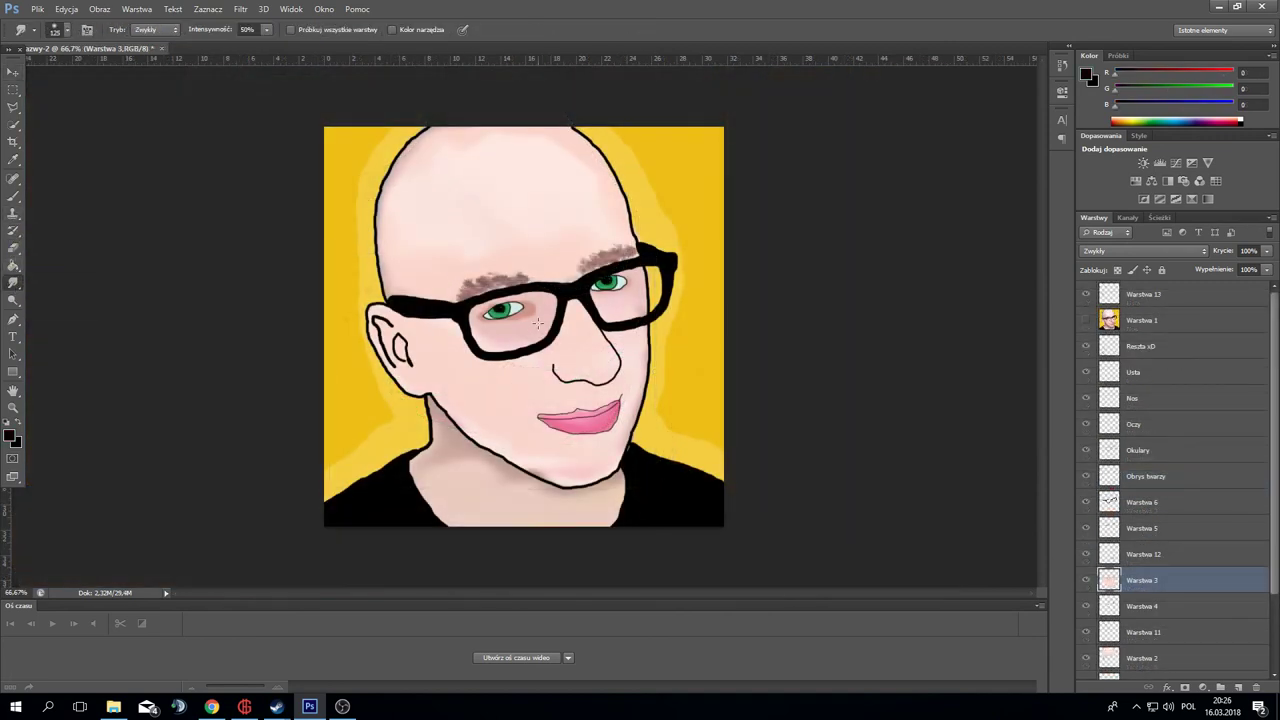
- Erase the skin tint over the left eye, then zoom out to show the whole portrait
key("e")
scroll(532, 338, "up", 2)
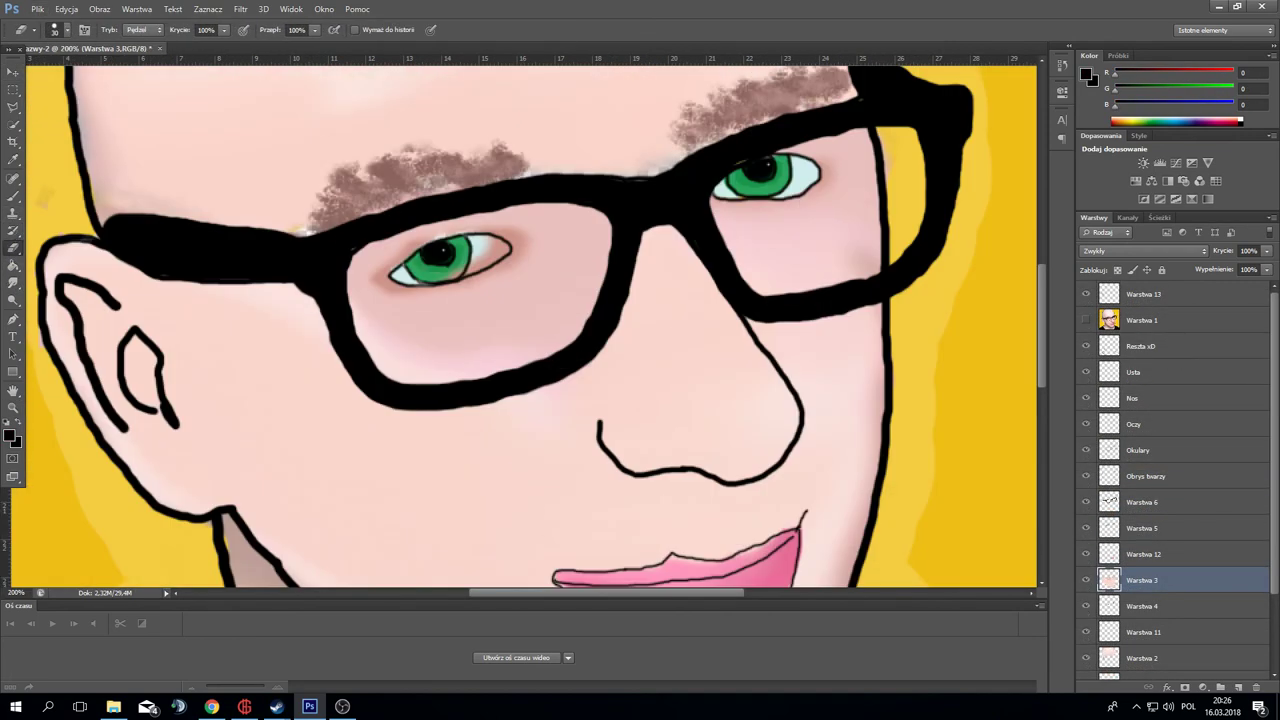
left_click_drag(435, 262, 478, 245)
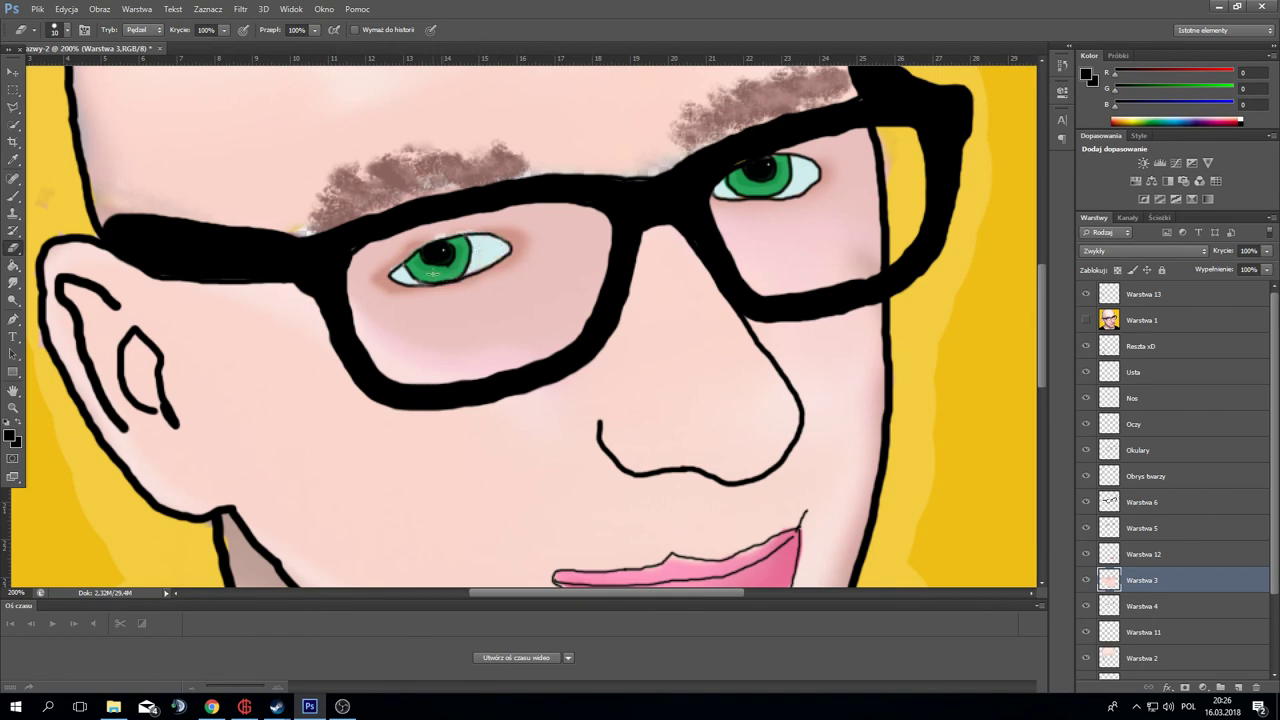
key("ctrl+minus")
key("ctrl+minus")
left_click(13, 72)
left_click(80, 143)
left_click(37, 9)
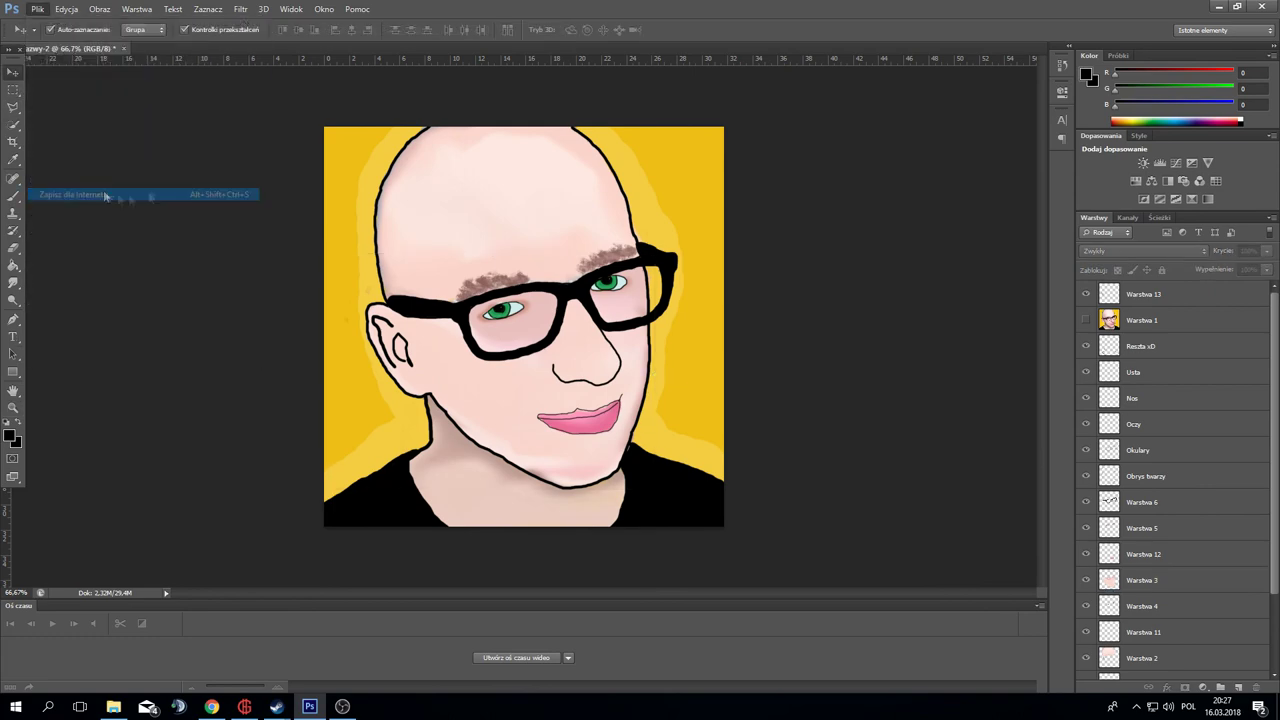
- Export the finished cartoon portrait using File > Save for Web
left_click(100, 197)
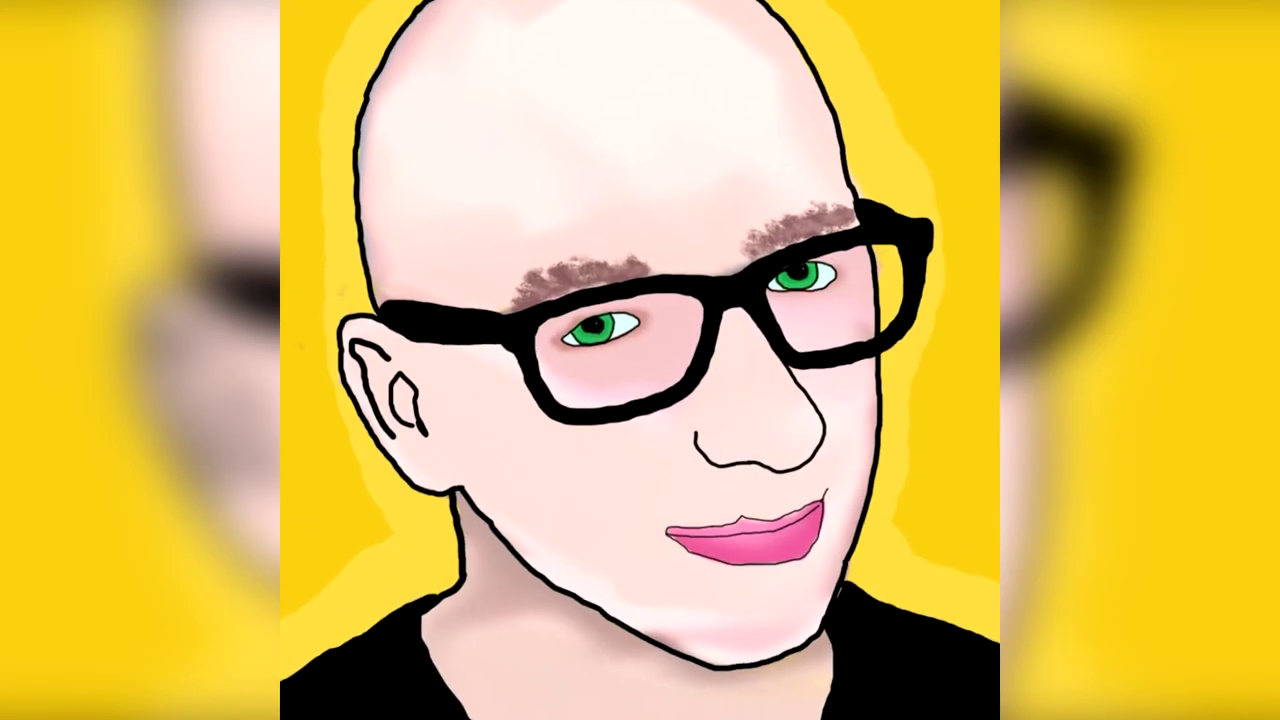